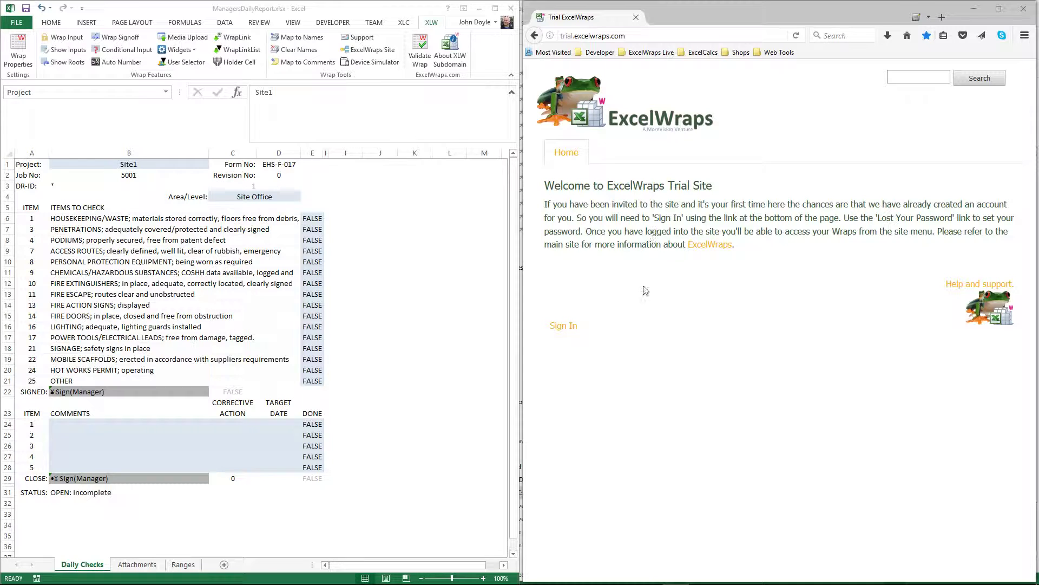
- View the lost-password request form from the sign-in page, and return to the site's home page
{"action": "left_click", "coordinate": [563, 326]}
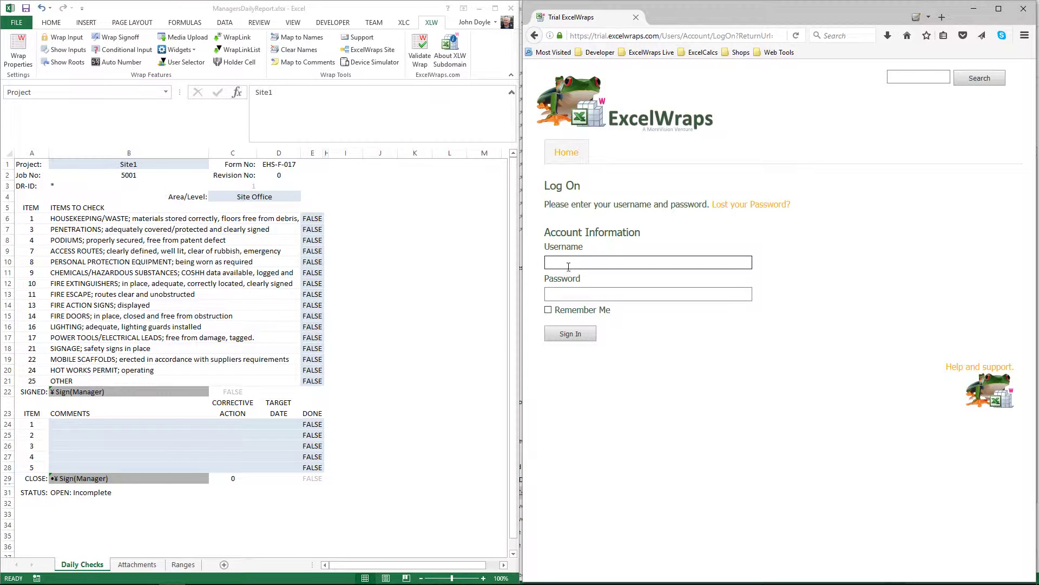
{"action": "left_click", "coordinate": [746, 208]}
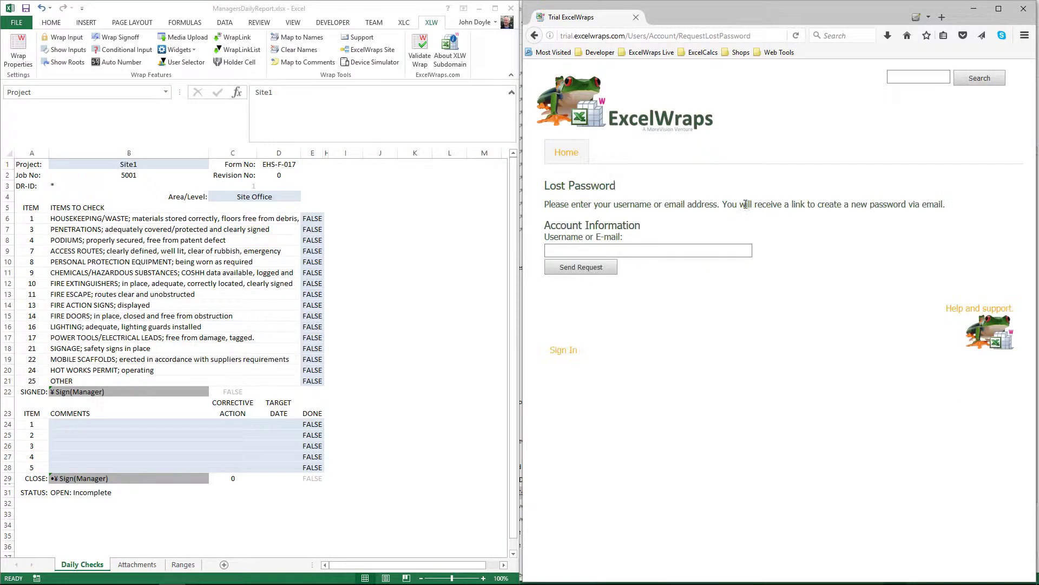
{"action": "left_click", "coordinate": [632, 252]}
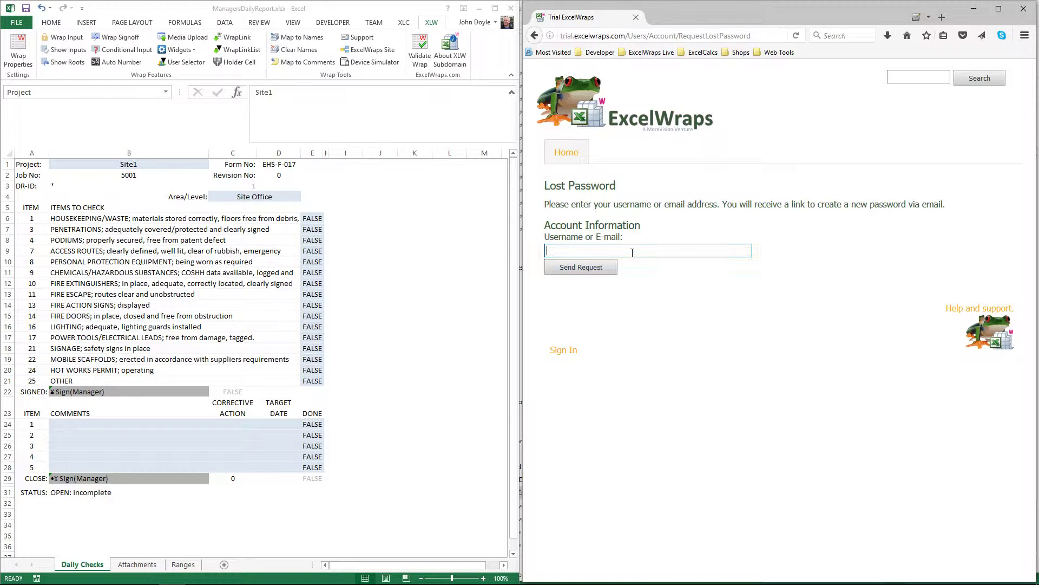
{"action": "left_click", "coordinate": [602, 268]}
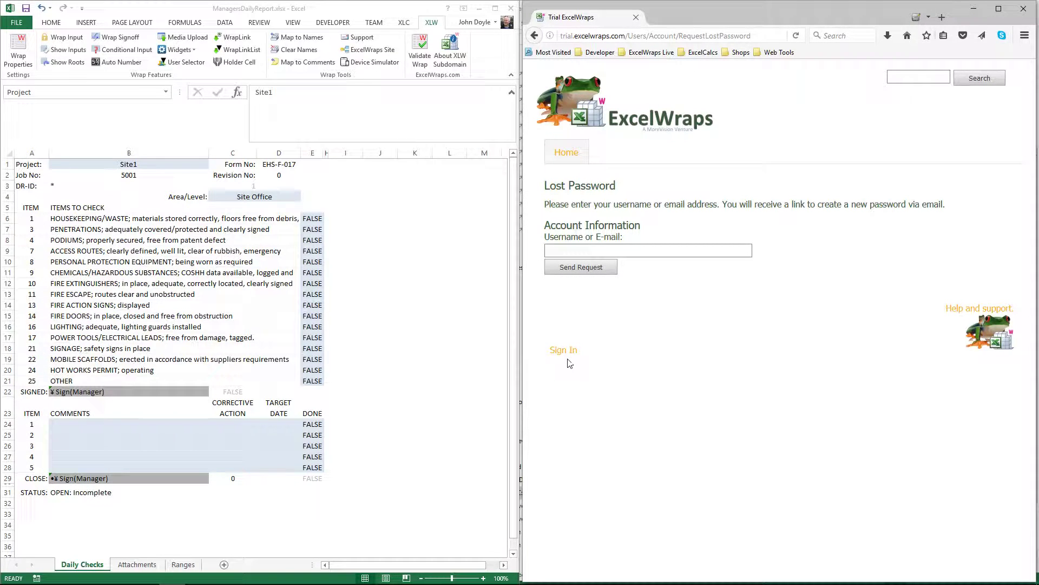
{"action": "left_click", "coordinate": [565, 154]}
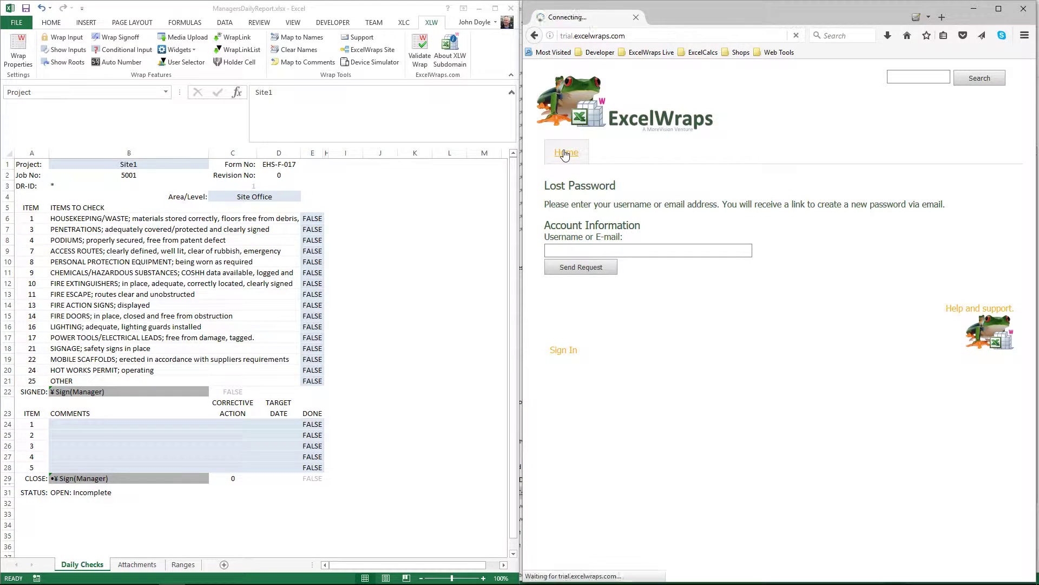
- Sign in to the trial site with the saved username and account password
{"action": "left_click", "coordinate": [561, 328]}
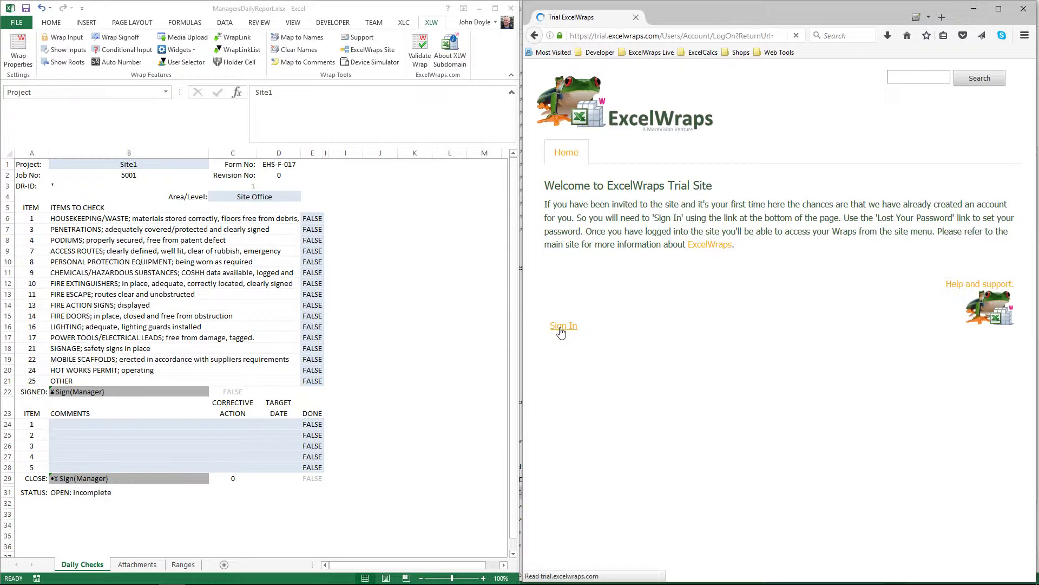
{"action": "left_click", "coordinate": [560, 264]}
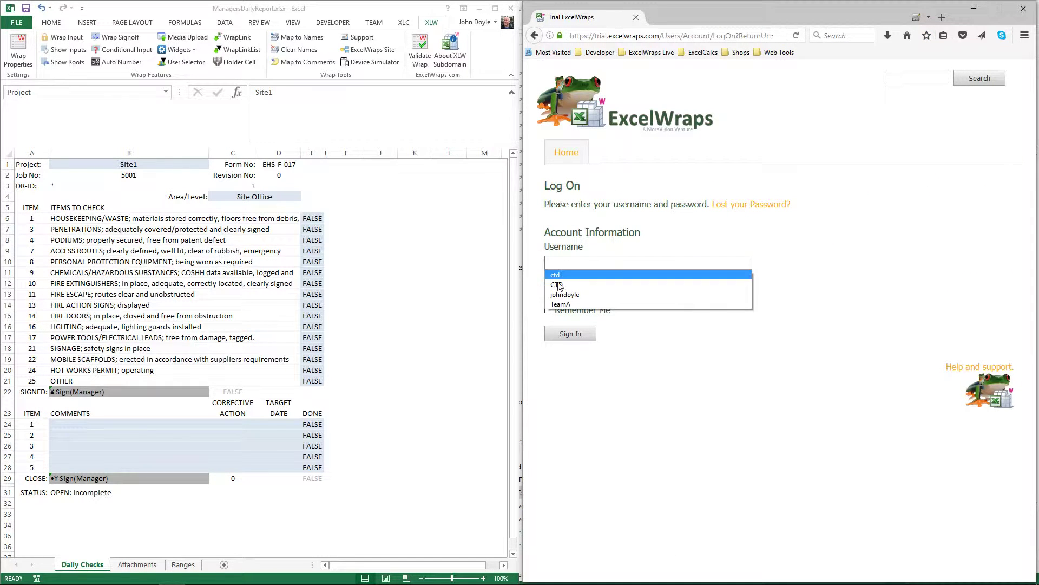
{"action": "left_click", "coordinate": [559, 286]}
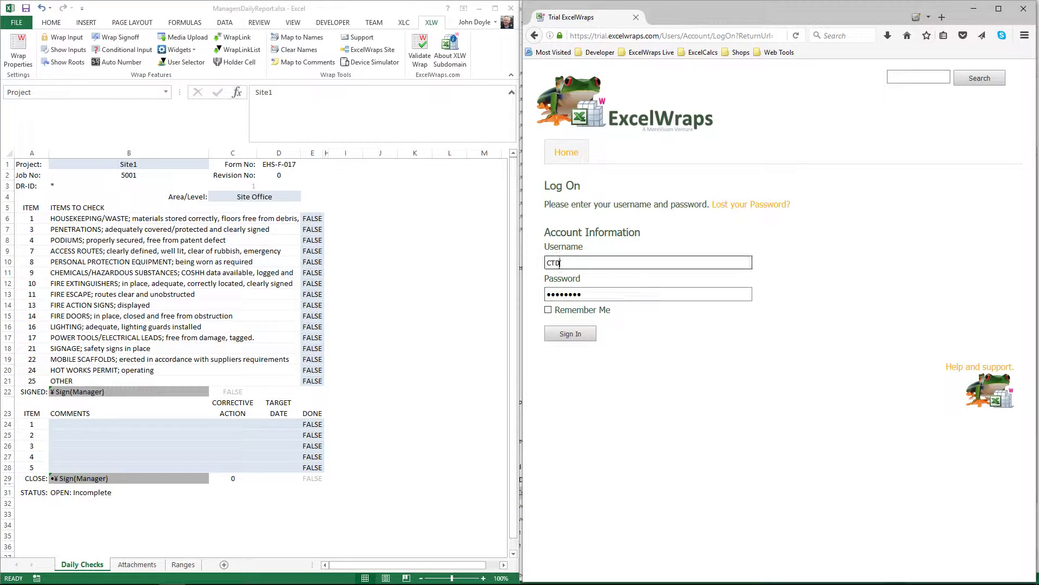
{"action": "left_click", "coordinate": [570, 334]}
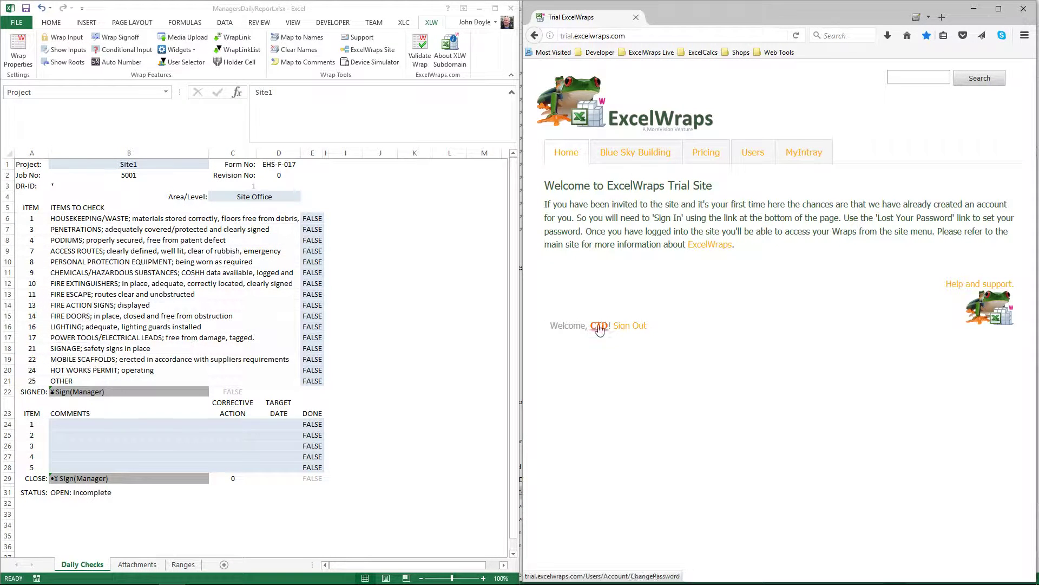
- Open the Managers Site Safety Checks from the Blue Sky Building page and open the Site3 report
{"action": "left_click", "coordinate": [644, 158]}
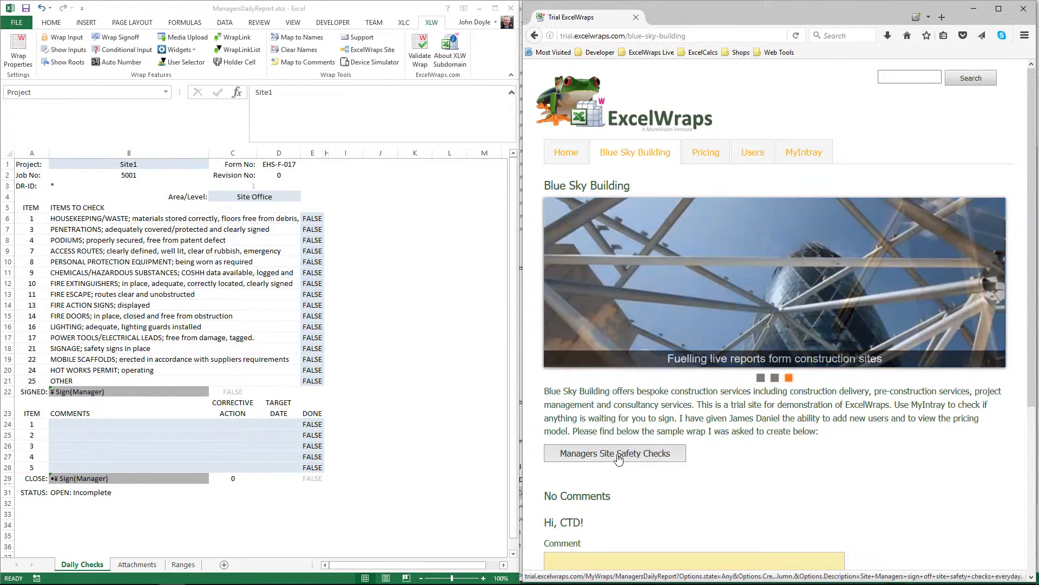
{"action": "left_click", "coordinate": [206, 273]}
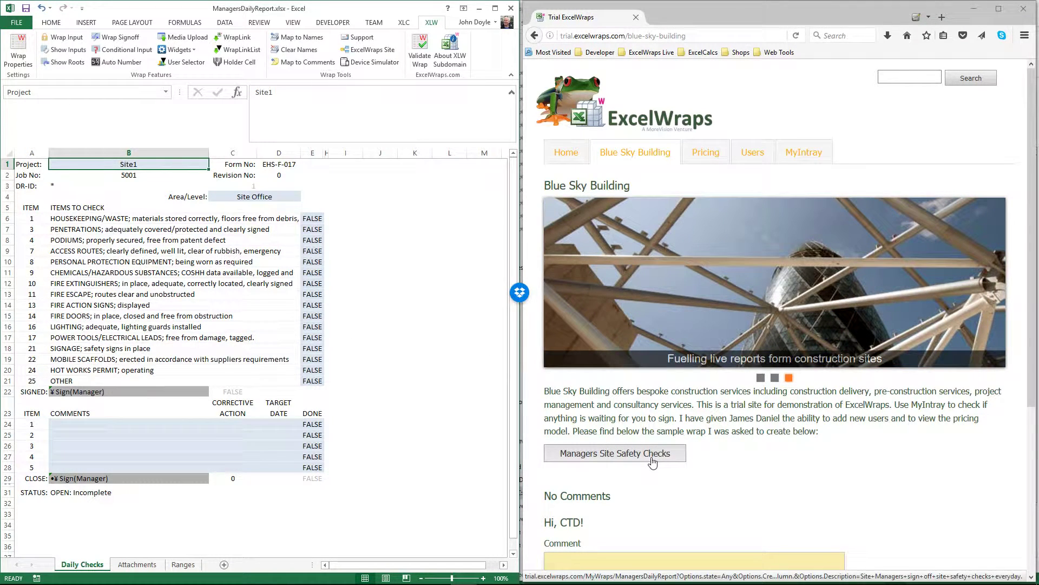
{"action": "left_click", "coordinate": [653, 460]}
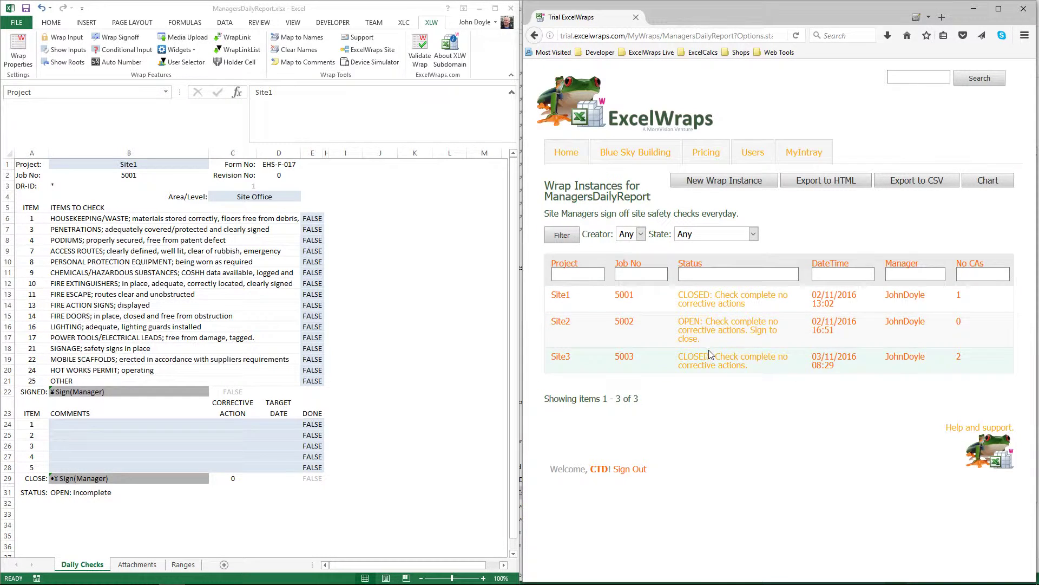
{"action": "left_click", "coordinate": [719, 363]}
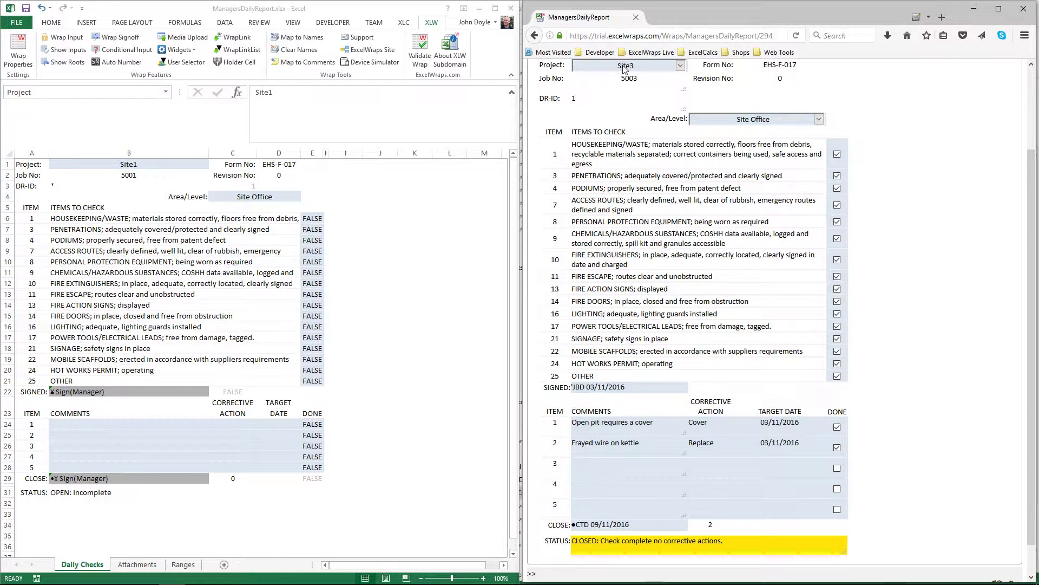
- Examine the available Project and Area/Level options in the Site3 report, keeping the current choices
{"action": "left_click", "coordinate": [680, 66]}
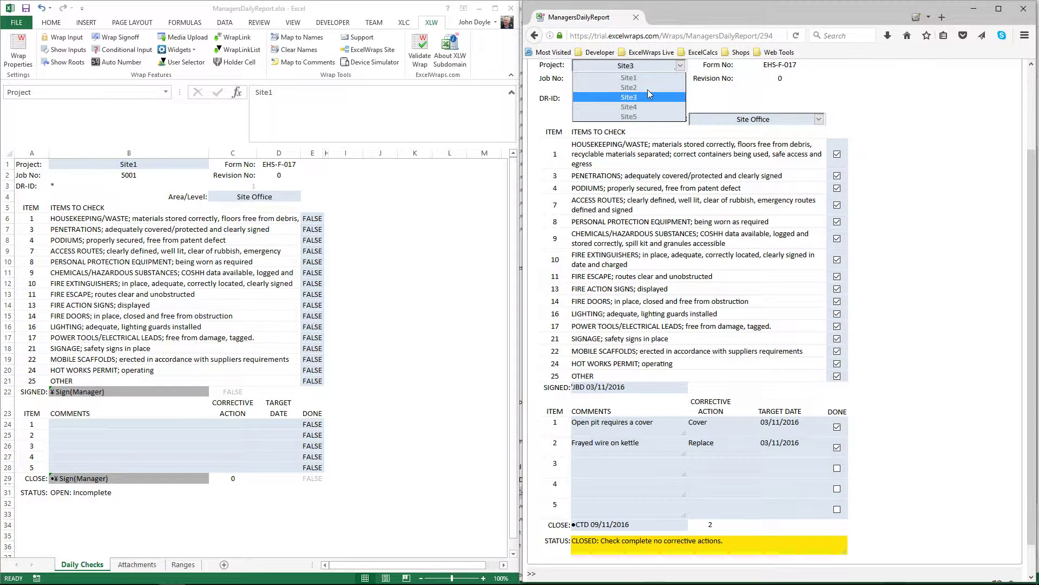
{"action": "left_click", "coordinate": [737, 84]}
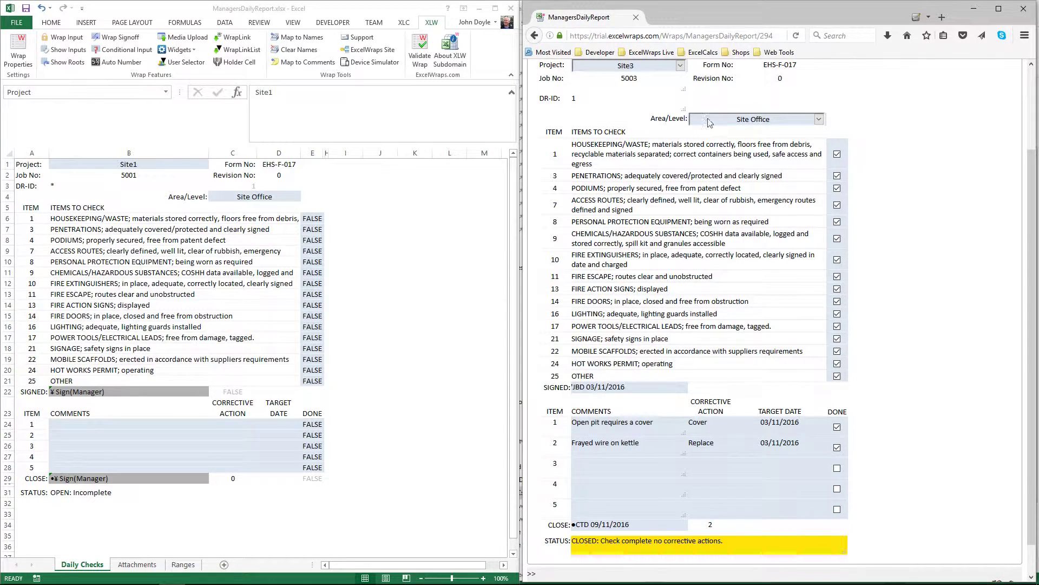
{"action": "left_click", "coordinate": [745, 120]}
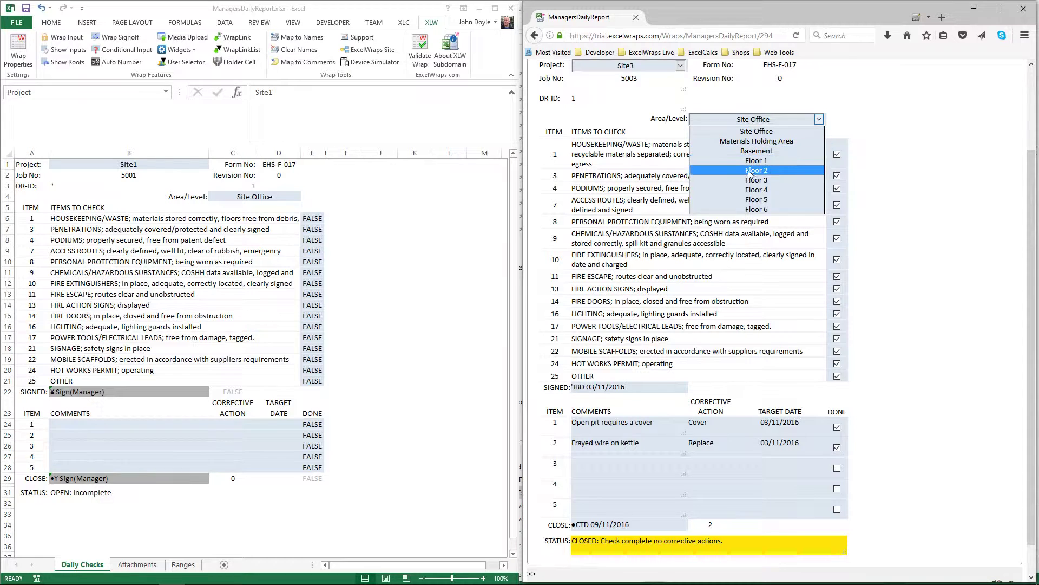
{"action": "left_click", "coordinate": [845, 129]}
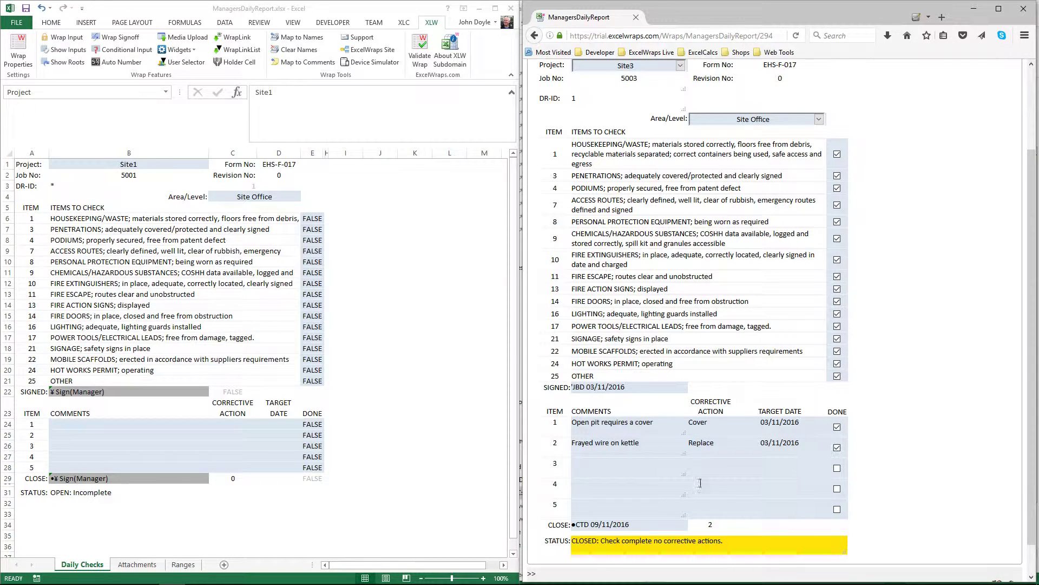
- View the Site3 report's attachments and try to manage its media
{"action": "mouse_move", "coordinate": [602, 527]}
{"action": "scroll", "coordinate": [729, 427], "scroll_direction": "up", "scroll_amount": 3}
{"action": "left_click", "coordinate": [622, 145]}
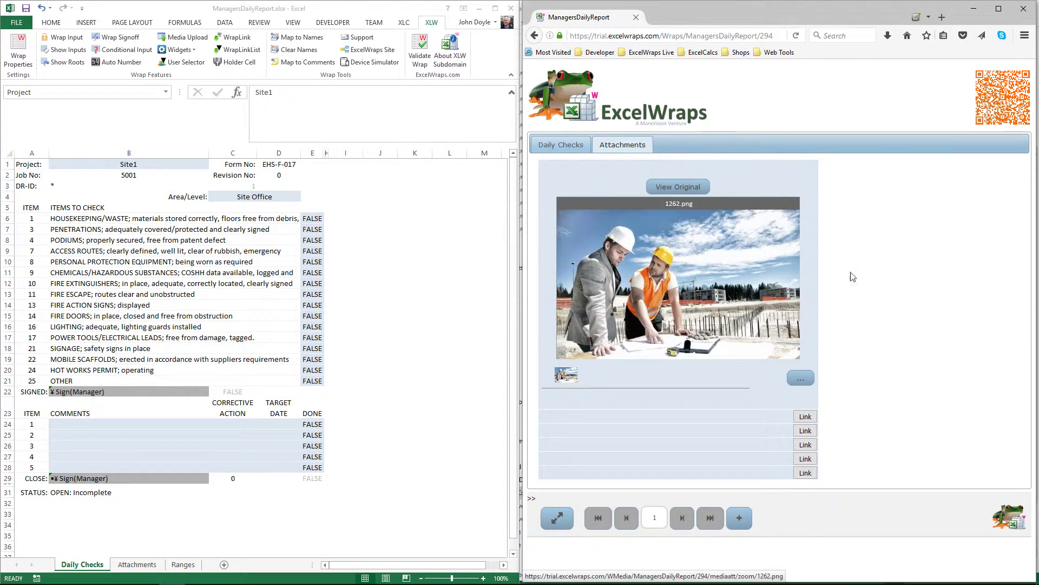
{"action": "left_click", "coordinate": [802, 379]}
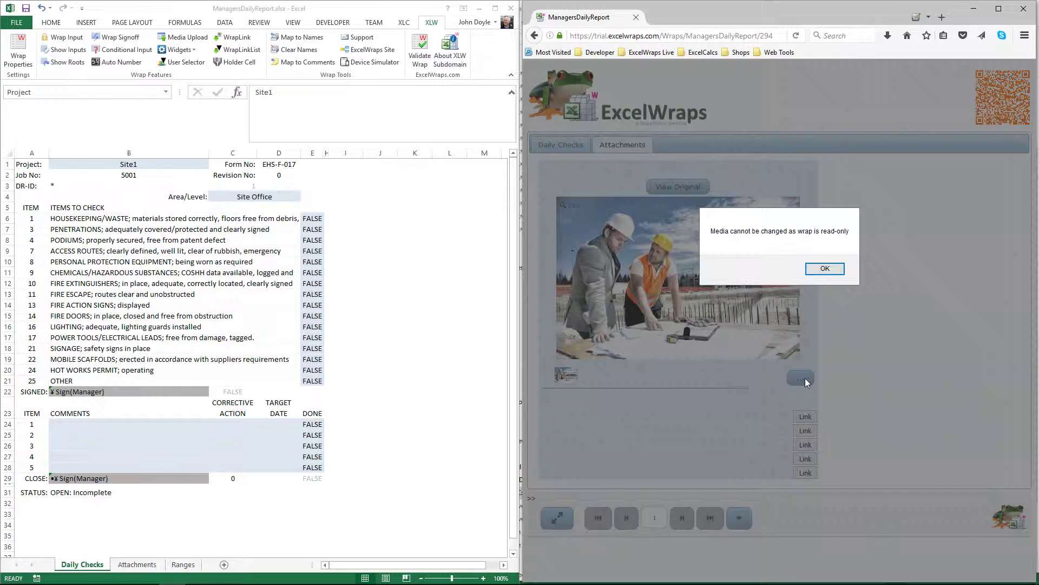
{"action": "left_click", "coordinate": [824, 269]}
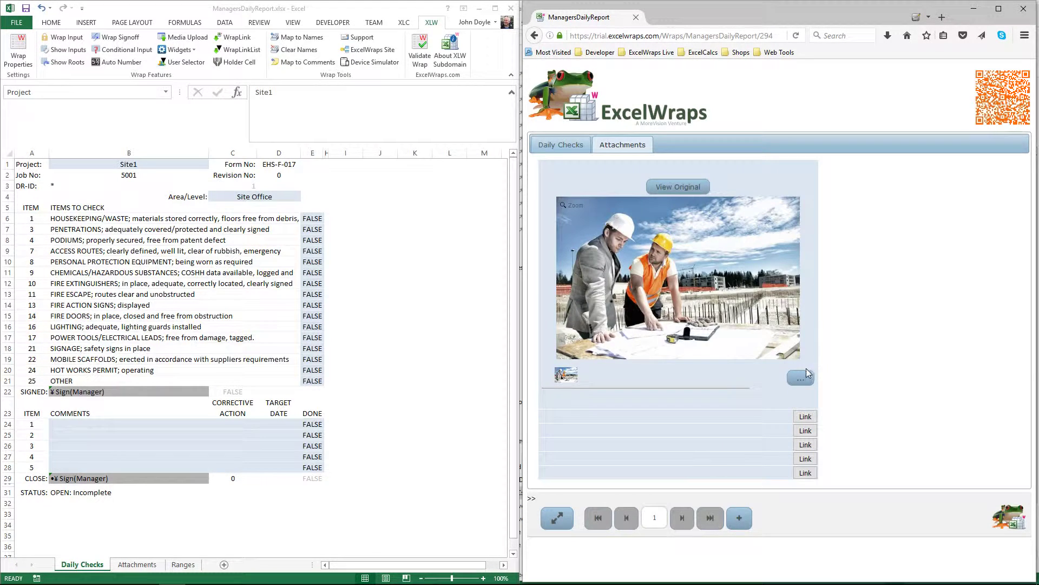
- Check the corrective actions and closing signature in the Site3 report's Daily Checks
{"action": "left_click", "coordinate": [561, 145]}
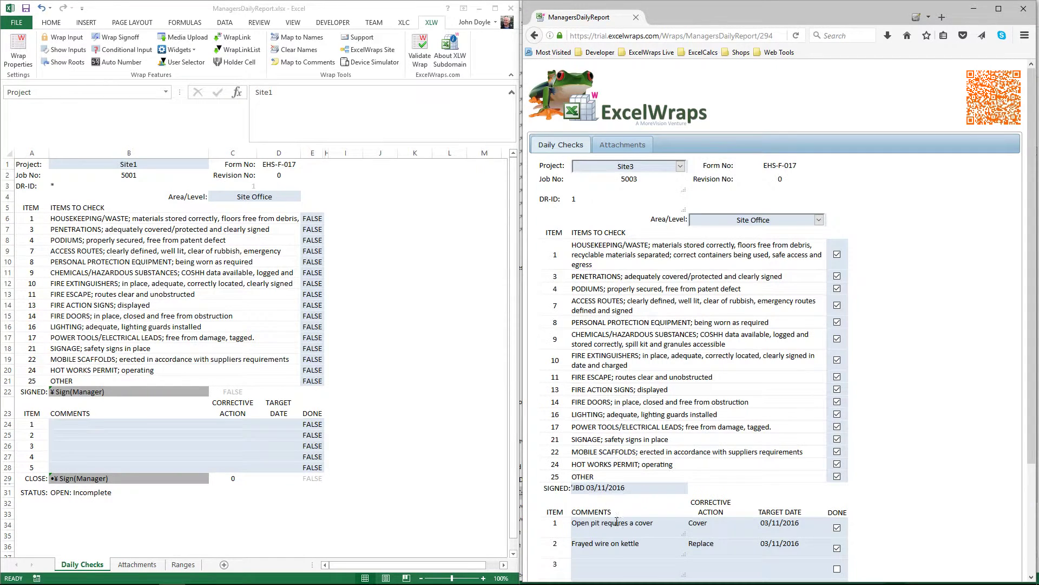
{"action": "scroll", "coordinate": [616, 521], "scroll_direction": "down", "scroll_amount": 5}
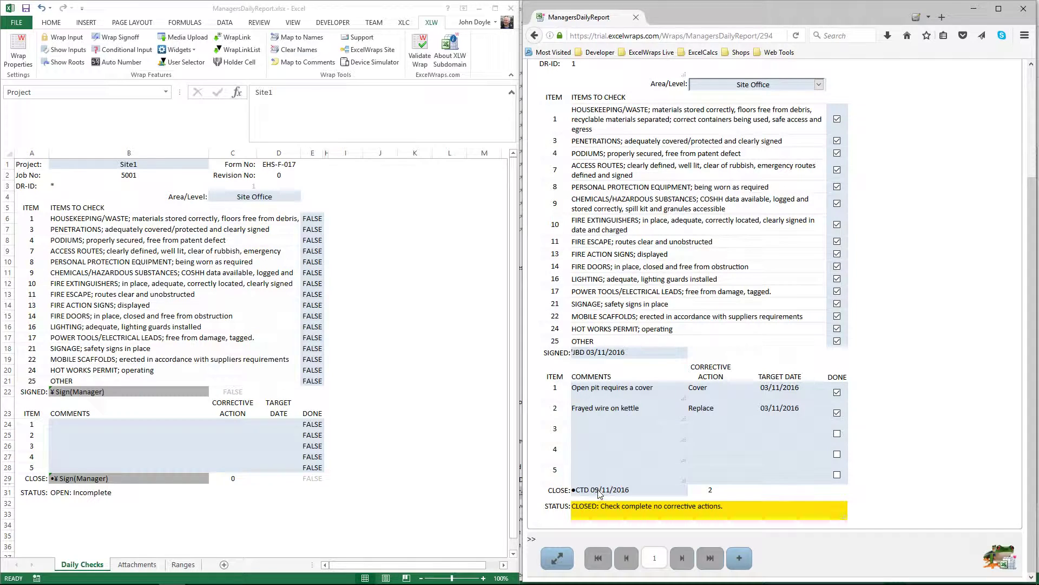
{"action": "mouse_move", "coordinate": [600, 494]}
- Return to the list of wrap instances, open the Site2 report and check its closing signature field
{"action": "key", "text": "alt+Left"}
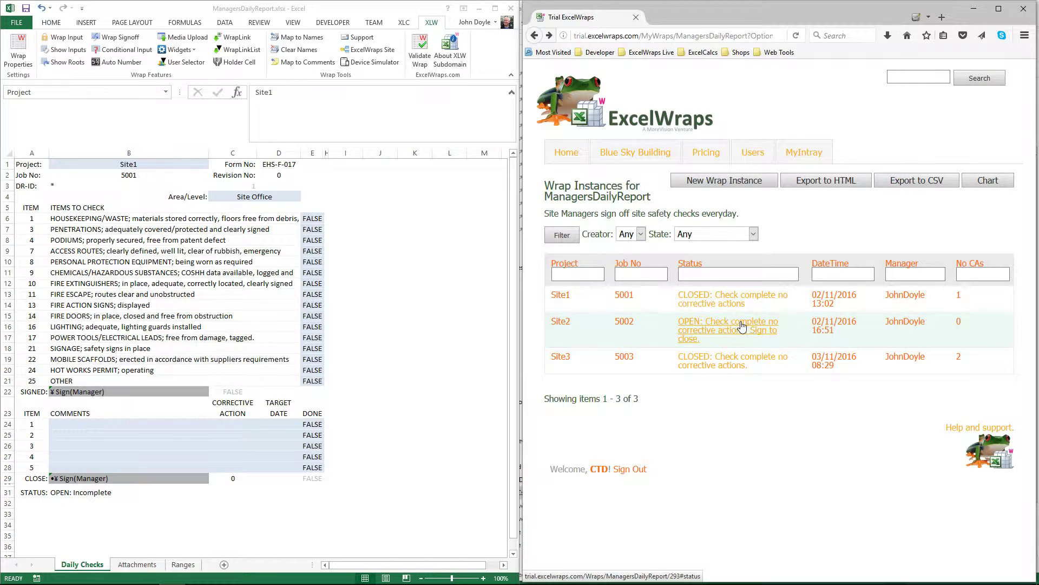
{"action": "left_click", "coordinate": [726, 328]}
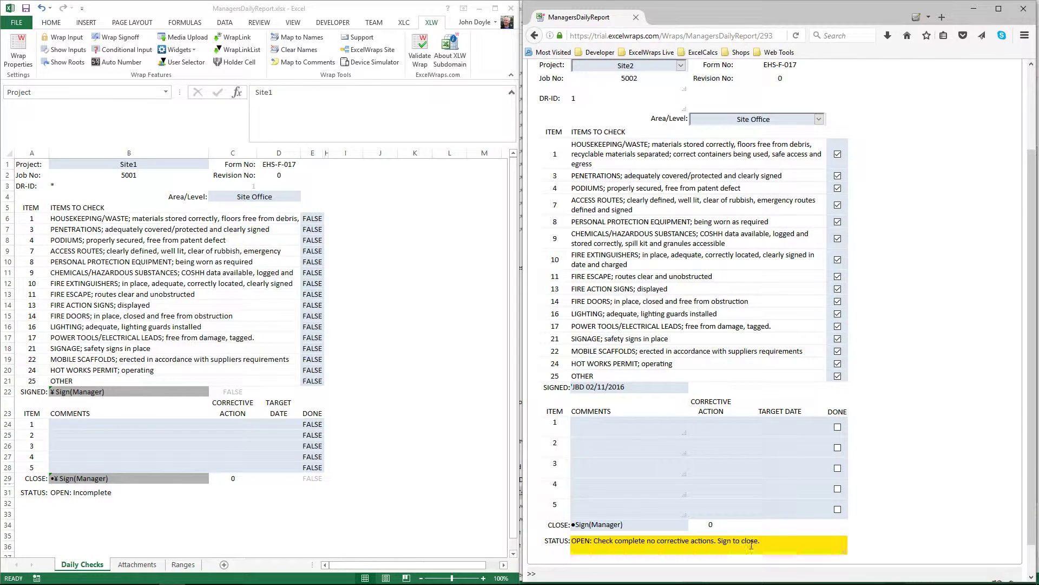
{"action": "left_click", "coordinate": [609, 525]}
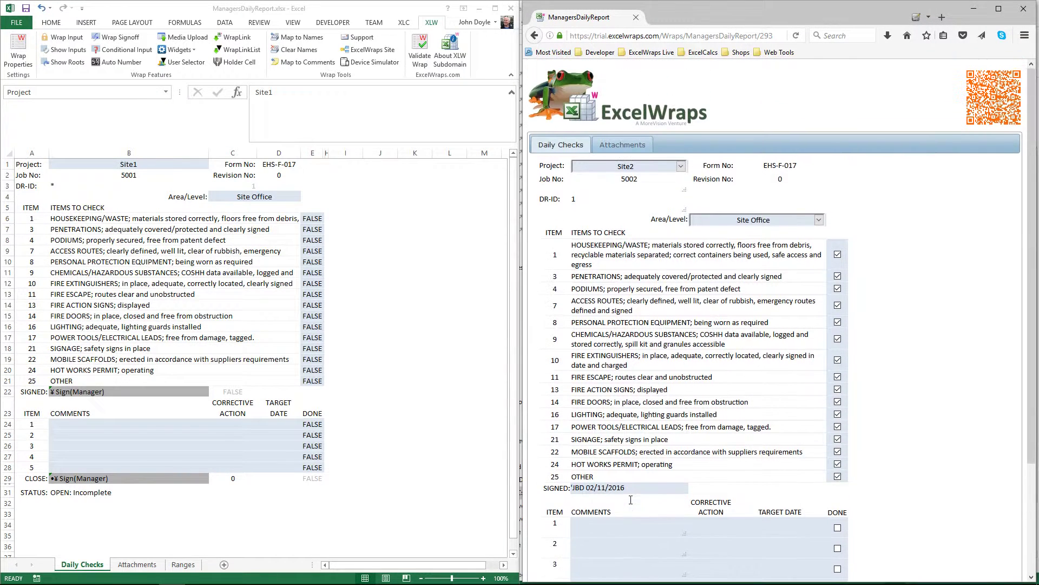
- Open media management in the Site2 report's attachments and add the picture 1262.png
{"action": "left_click", "coordinate": [621, 144]}
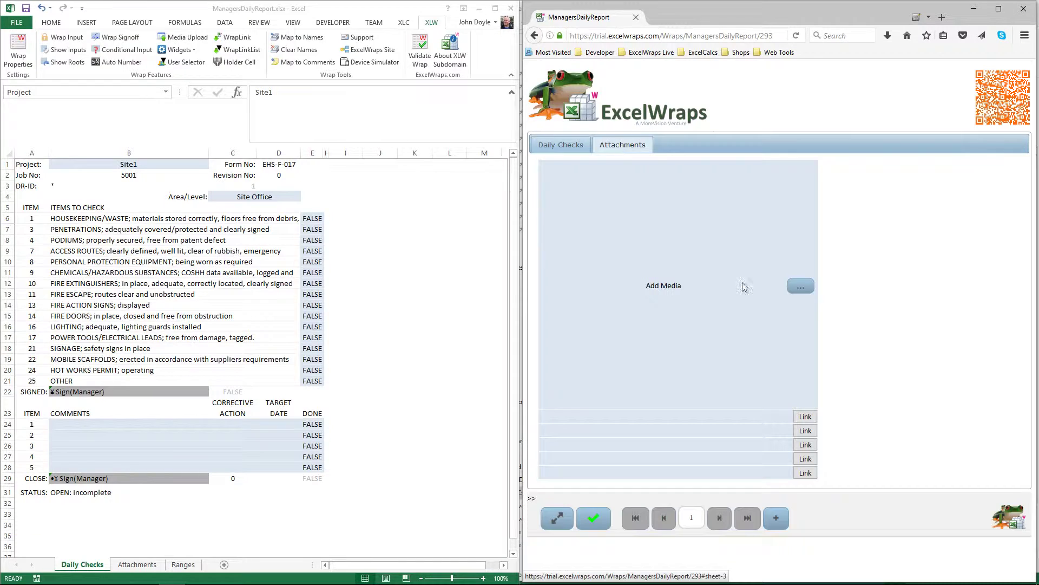
{"action": "left_click", "coordinate": [802, 287]}
{"action": "left_click", "coordinate": [677, 230]}
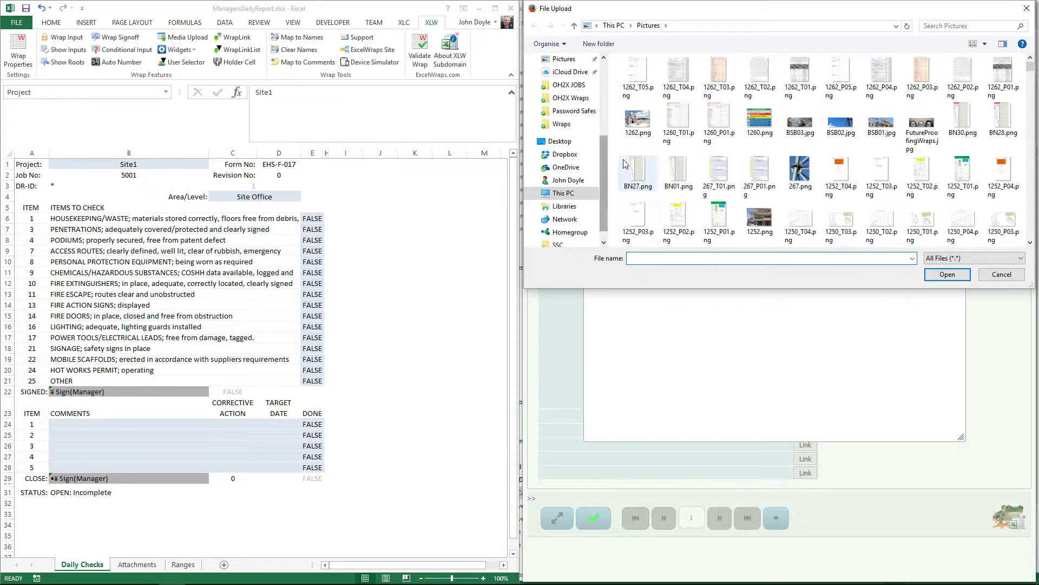
{"action": "left_click", "coordinate": [642, 126]}
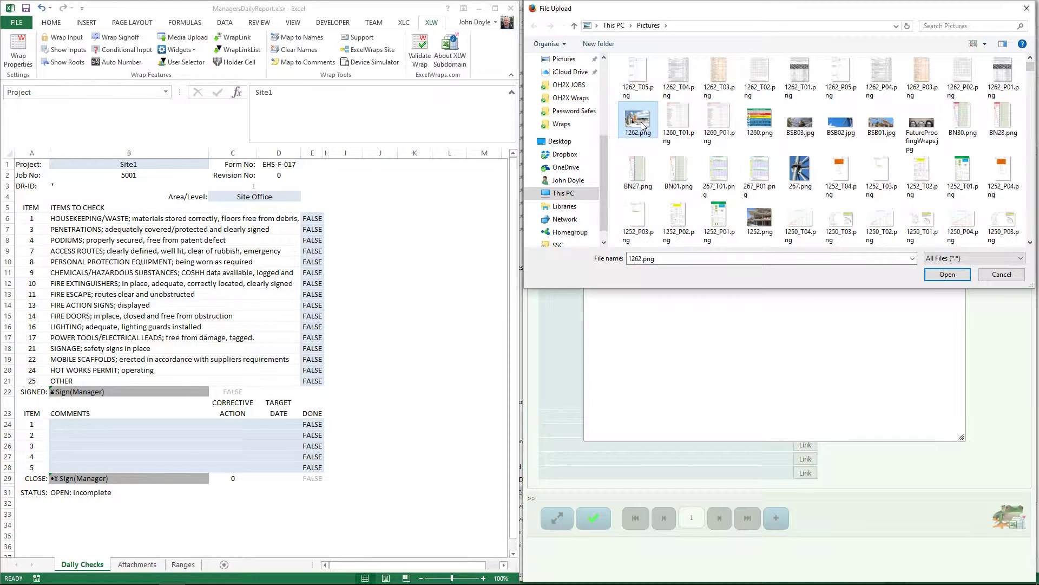
{"action": "left_click", "coordinate": [947, 274]}
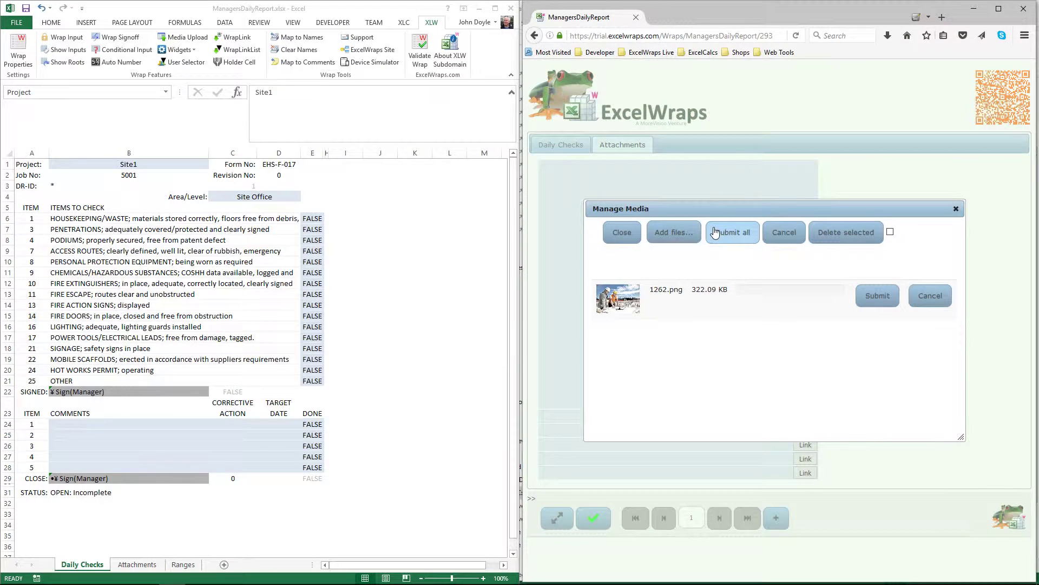
- Add 1260.png to the media list, submit all files and close media management
{"action": "left_click", "coordinate": [670, 231]}
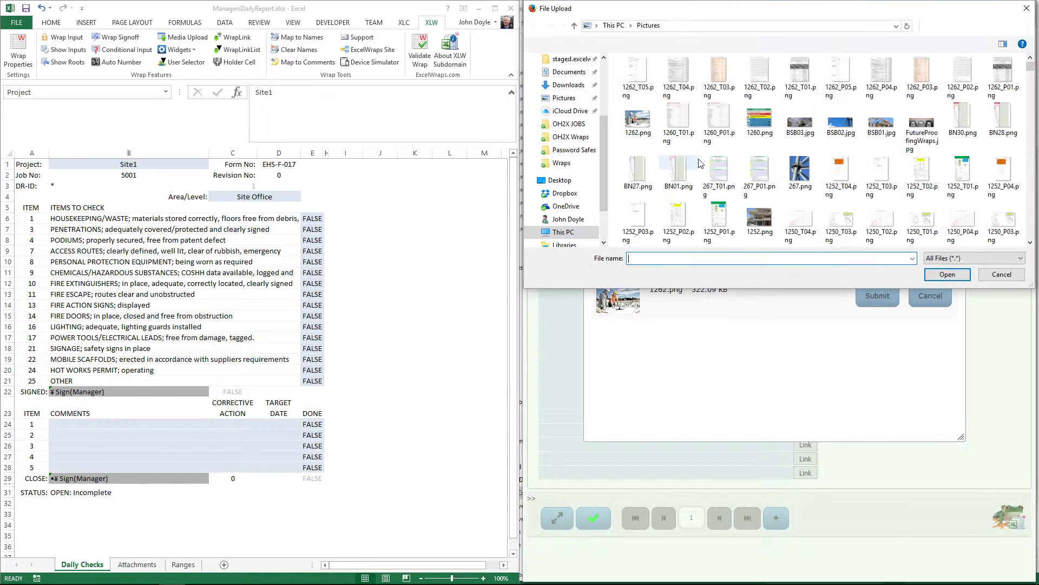
{"action": "left_click", "coordinate": [764, 122]}
{"action": "left_click", "coordinate": [947, 274]}
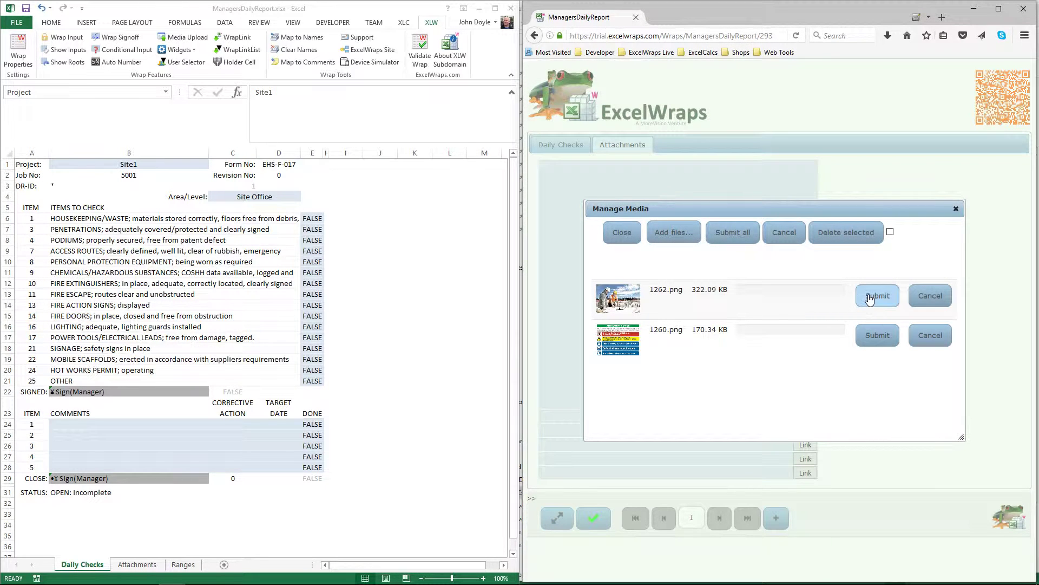
{"action": "left_click", "coordinate": [739, 241]}
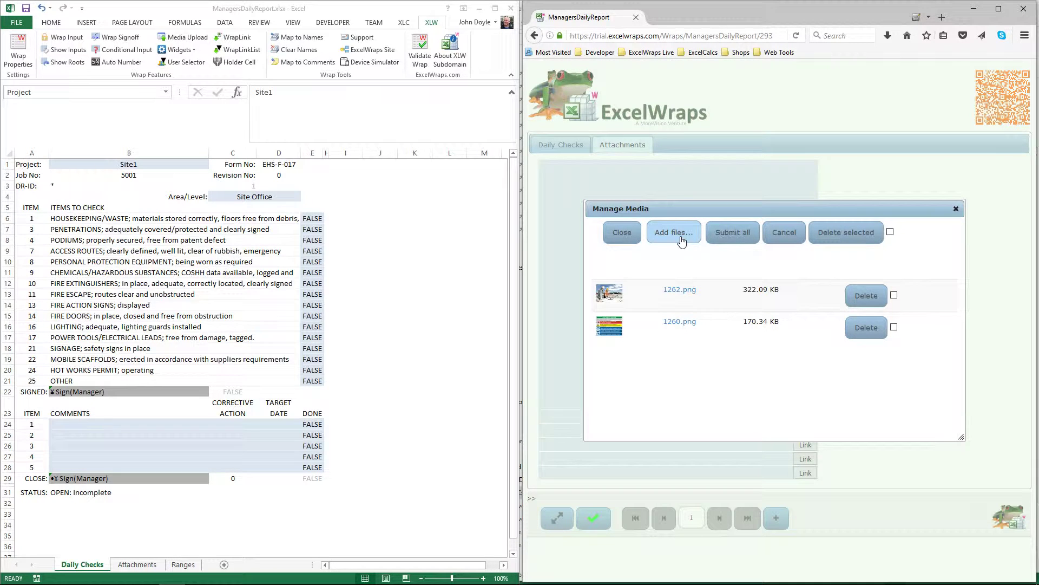
{"action": "left_click", "coordinate": [956, 210]}
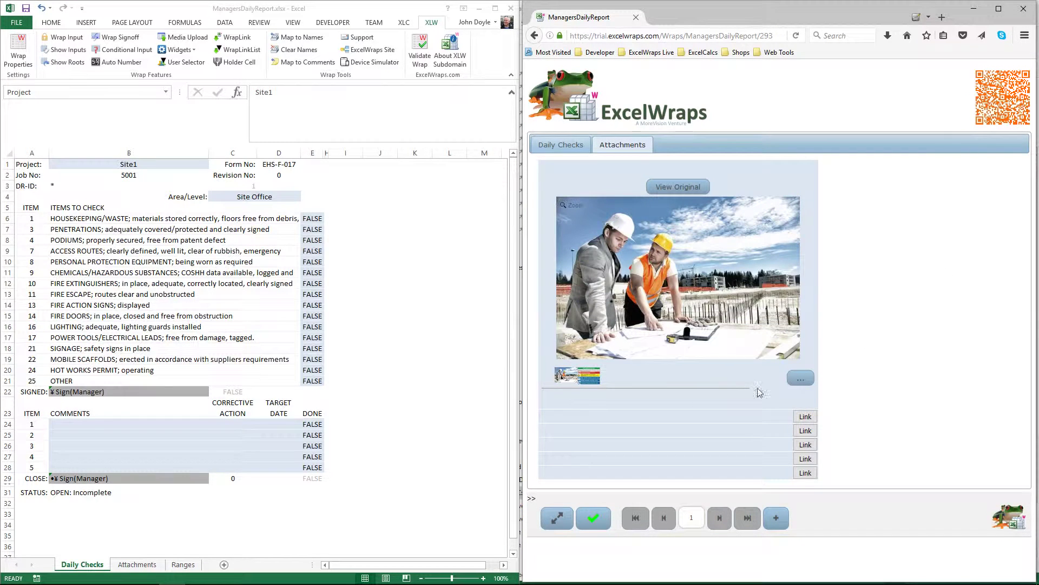
- View the attached 1260.png picture and return to the comments section of the Site2 report's Daily Checks
{"action": "left_click", "coordinate": [589, 380]}
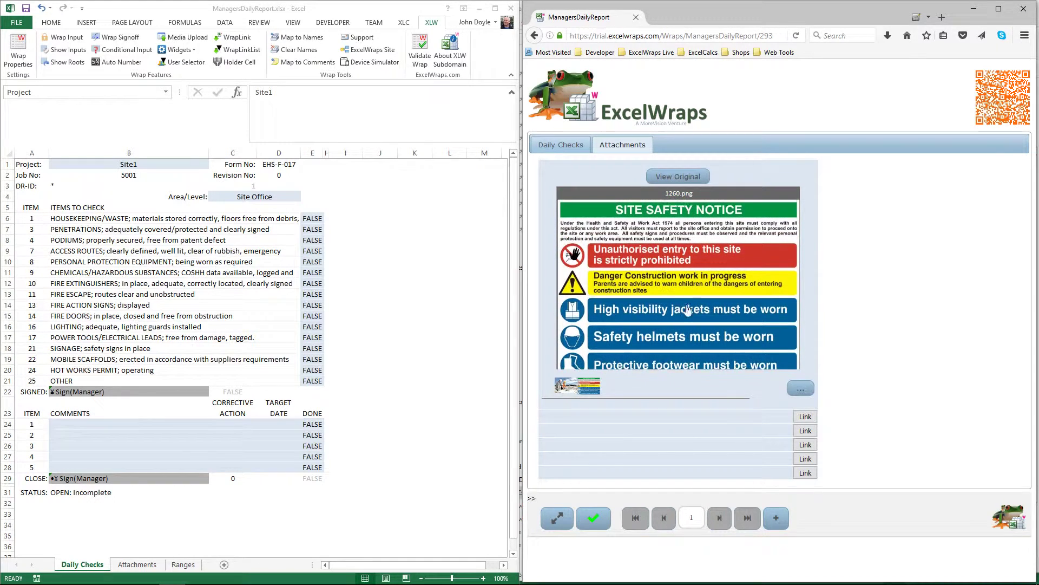
{"action": "left_click", "coordinate": [547, 145]}
{"action": "scroll", "coordinate": [745, 398], "scroll_direction": "down", "scroll_amount": 5}
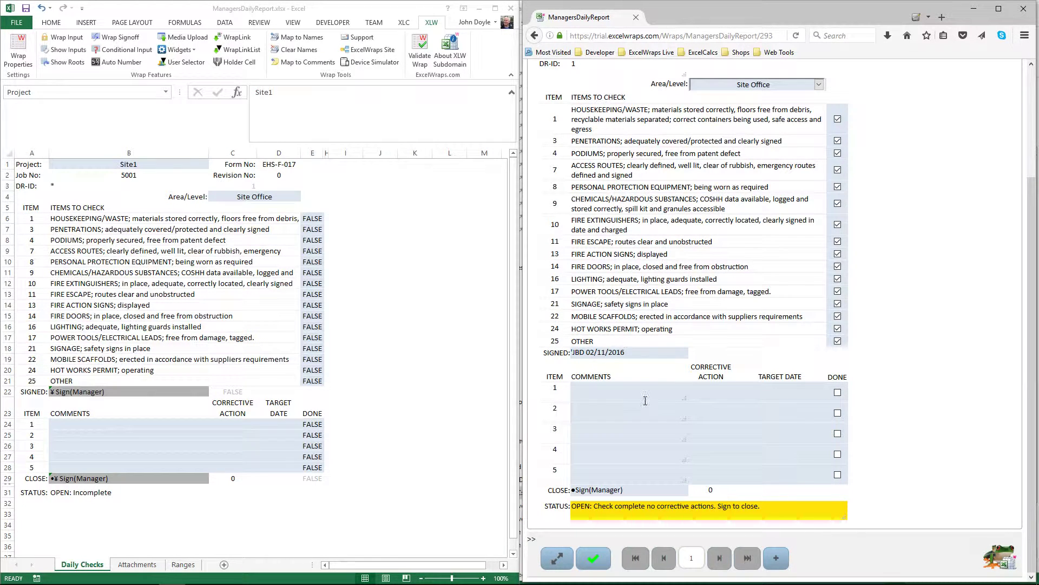
- Fill in comment item 1 with "Trip hazard", corrective action "Remove" and target date 09/11/2016, correcting the spelling of "hazard"
{"action": "left_click", "coordinate": [619, 393]}
{"action": "type", "text": "Trip hazzard"}
{"action": "type", "text": "Remove"}
{"action": "left_click", "coordinate": [778, 386]}
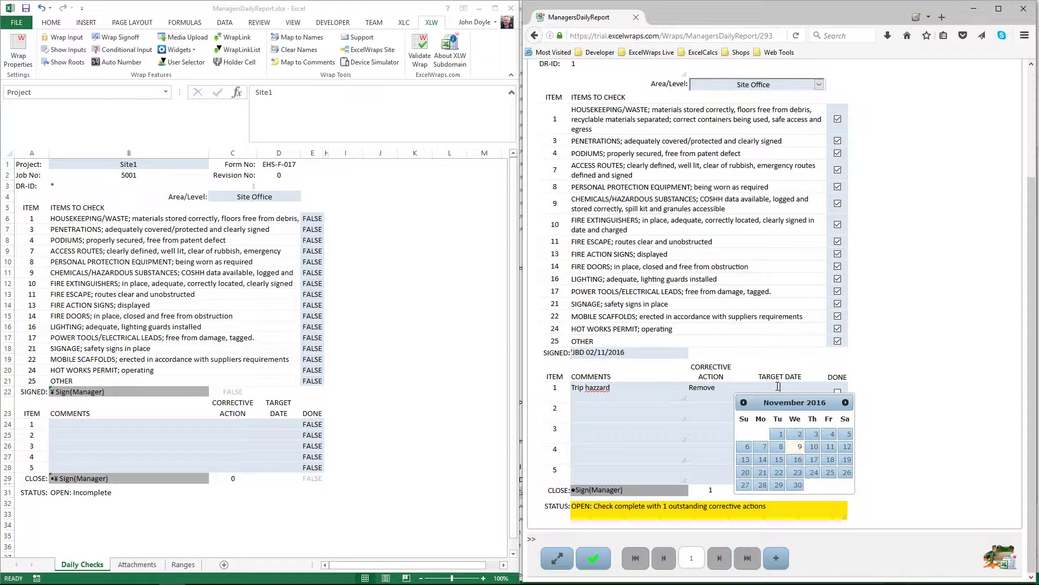
{"action": "left_click", "coordinate": [797, 447]}
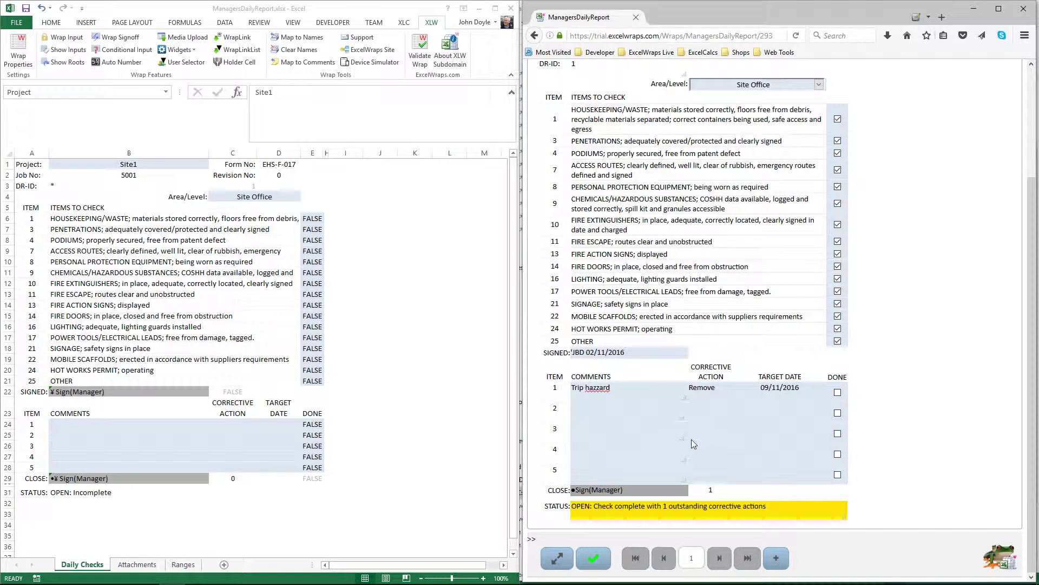
{"action": "right_click", "coordinate": [600, 390]}
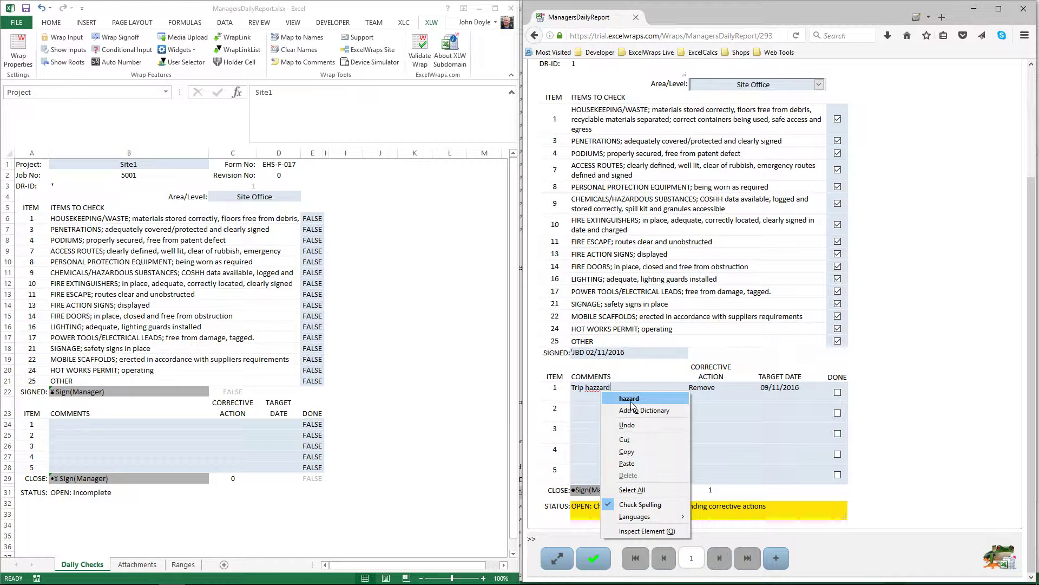
{"action": "left_click", "coordinate": [620, 399]}
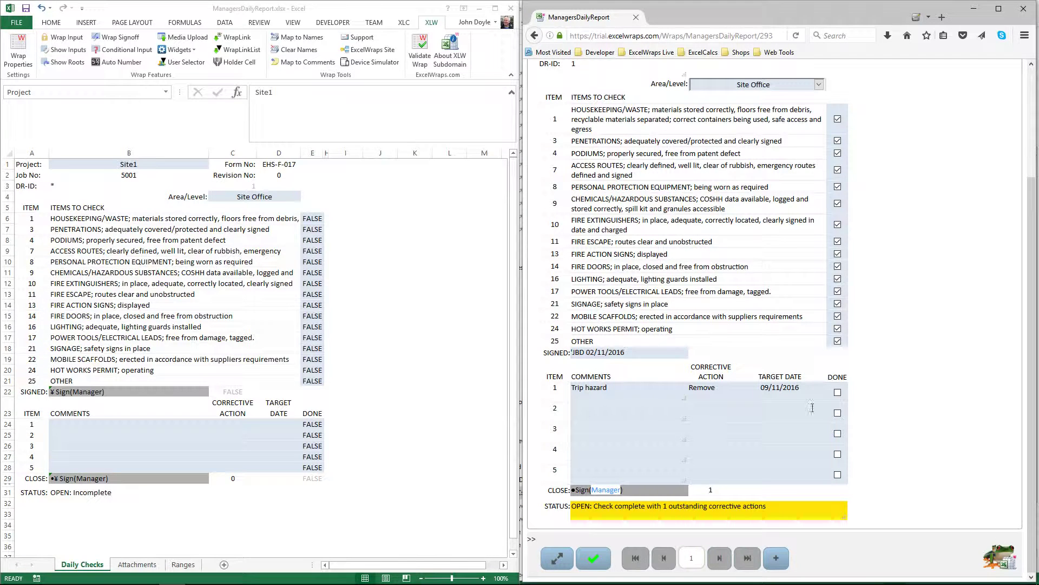
- Mark corrective action item 1 as done and close the Site2 report with the prefilled Manager digital signature
{"action": "left_click", "coordinate": [838, 394]}
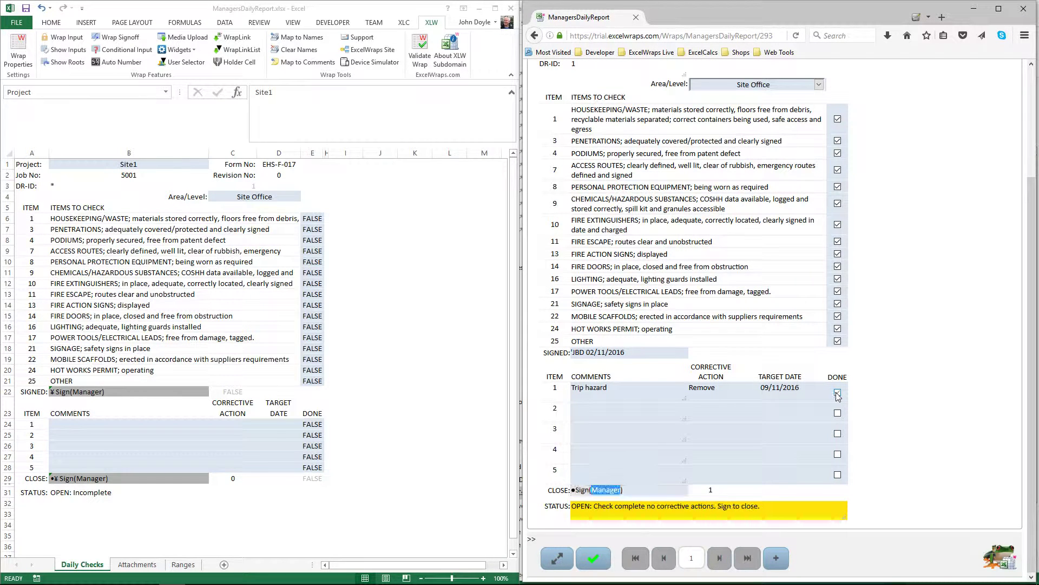
{"action": "left_click", "coordinate": [615, 491]}
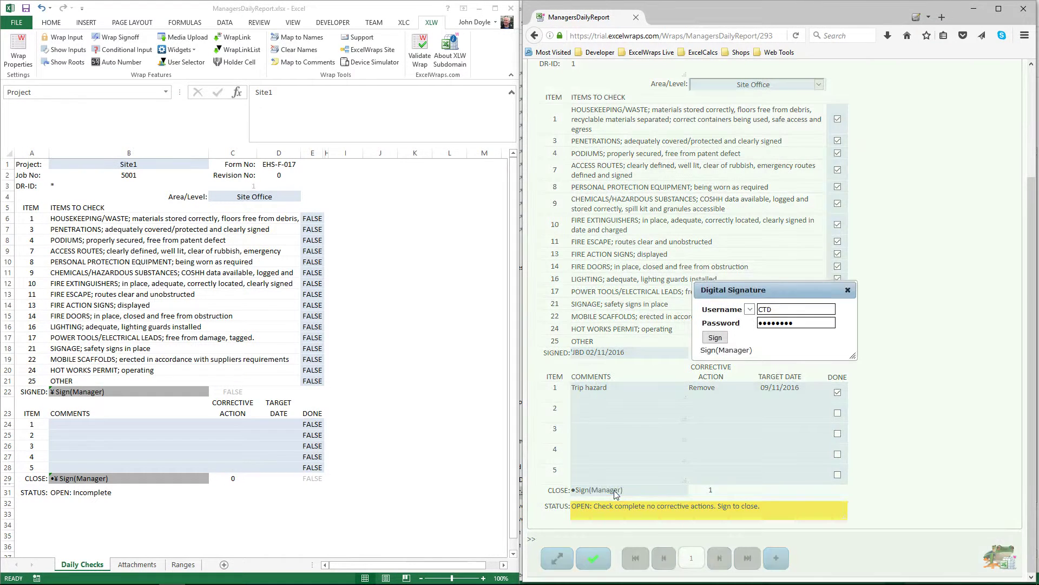
{"action": "left_click", "coordinate": [714, 338]}
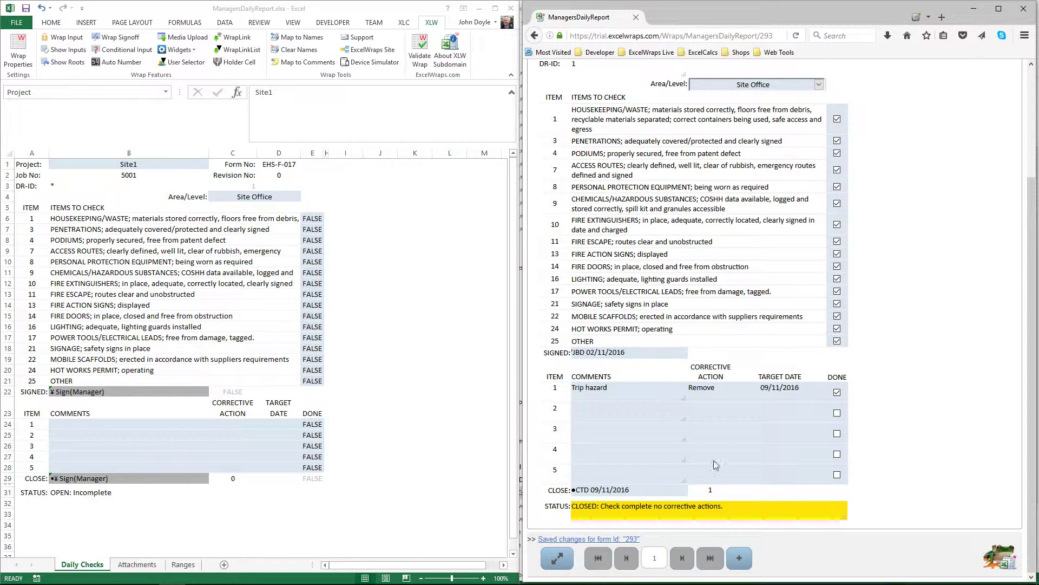
- Return to the wrap instances, chart them to examine each site's No CAs bar, and go back to the table
{"action": "left_click", "coordinate": [534, 35]}
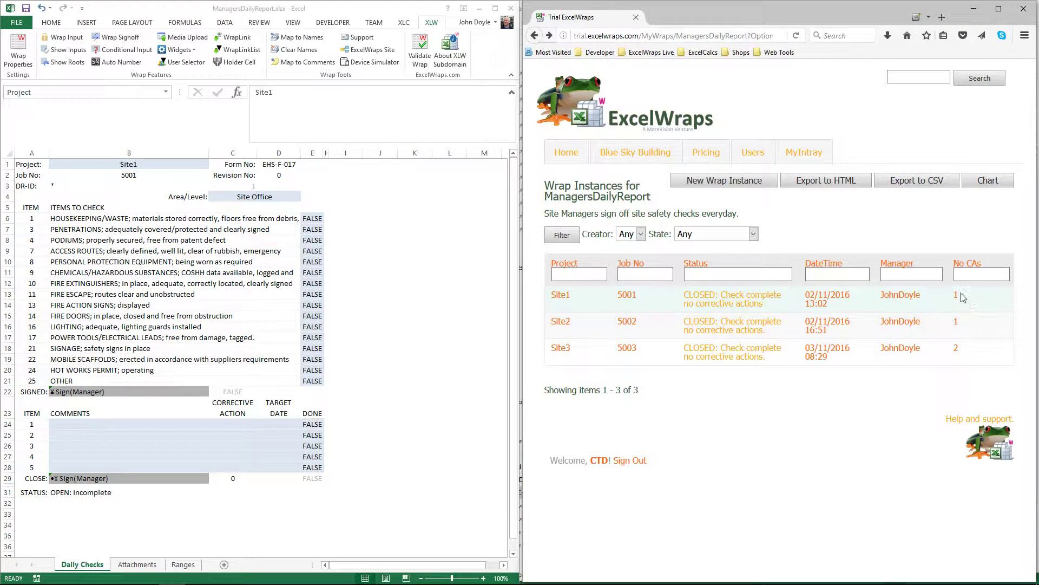
{"action": "left_click", "coordinate": [979, 187]}
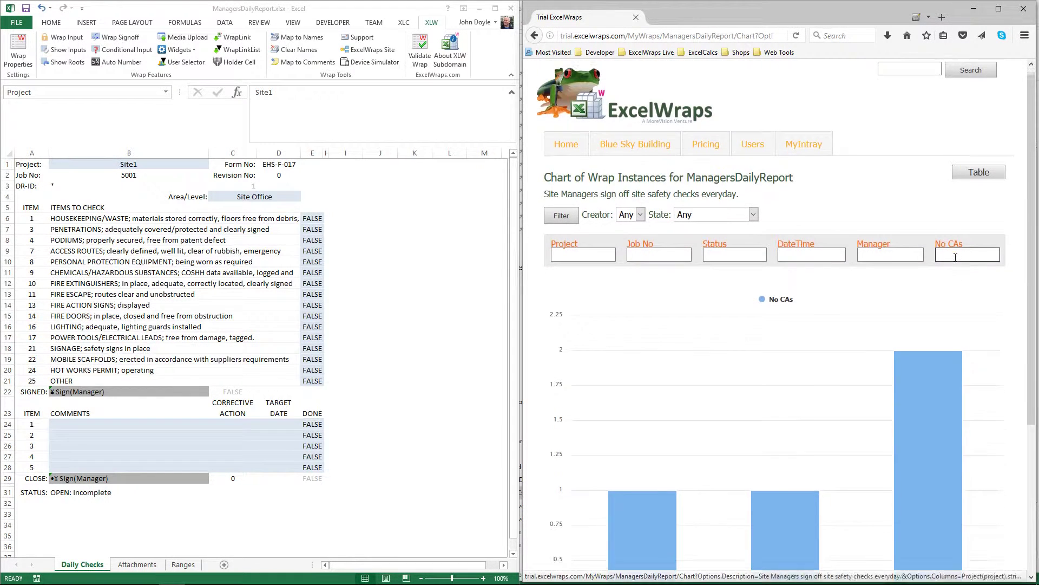
{"action": "scroll", "coordinate": [956, 257], "scroll_direction": "down", "scroll_amount": 3}
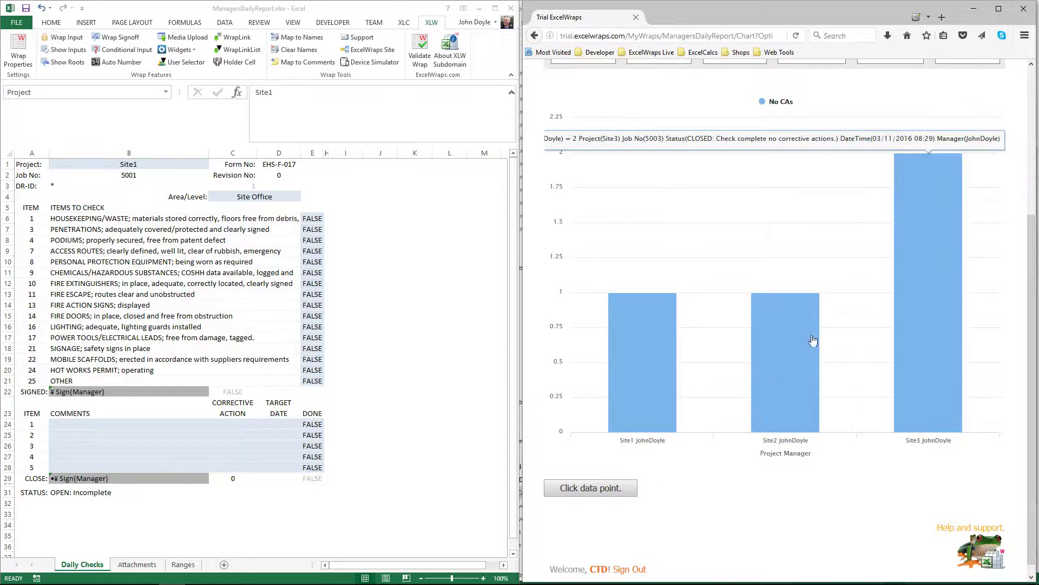
{"action": "mouse_move", "coordinate": [930, 429]}
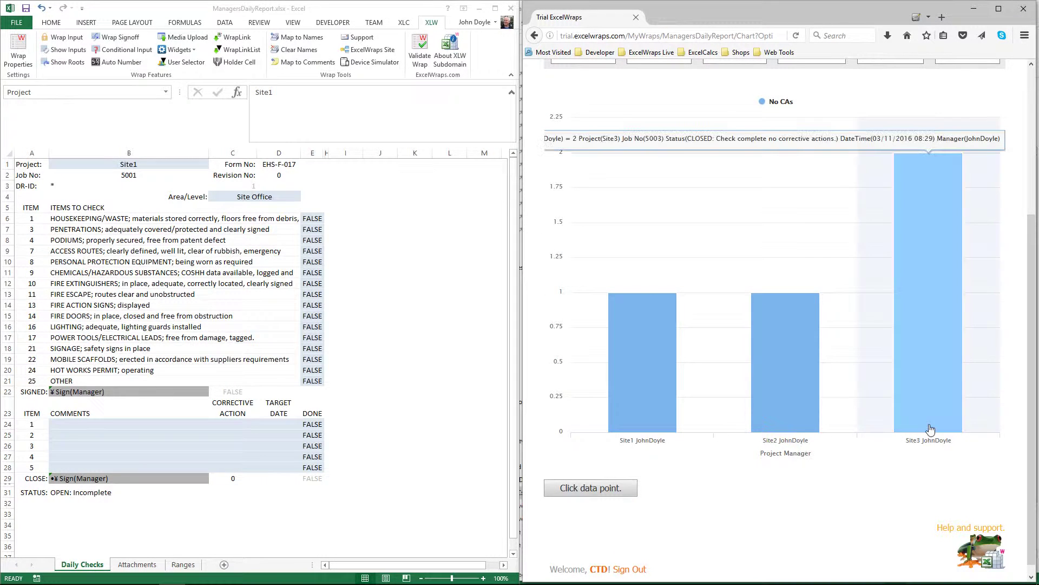
{"action": "mouse_move", "coordinate": [632, 373]}
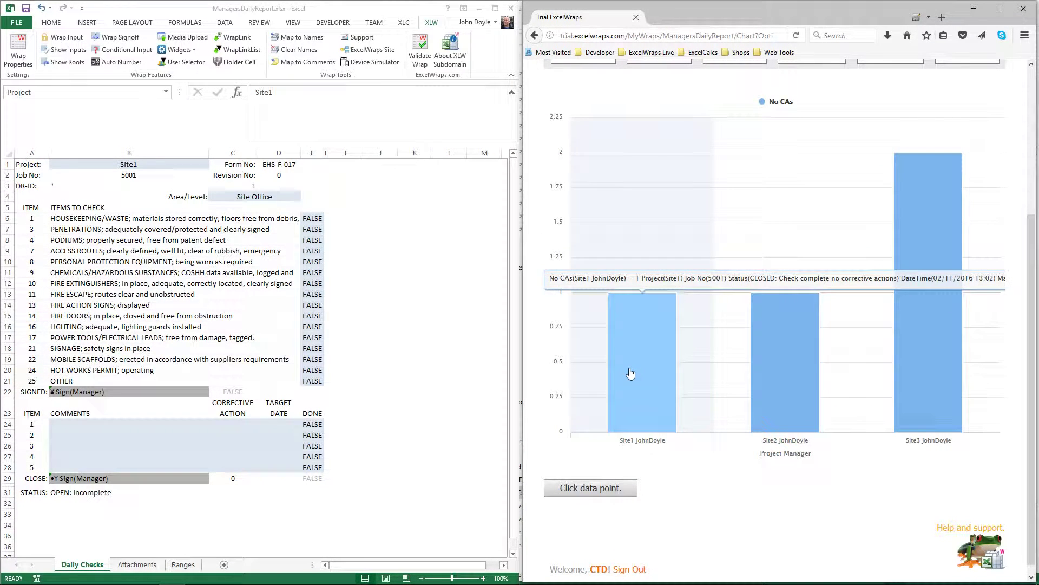
{"action": "mouse_move", "coordinate": [760, 355]}
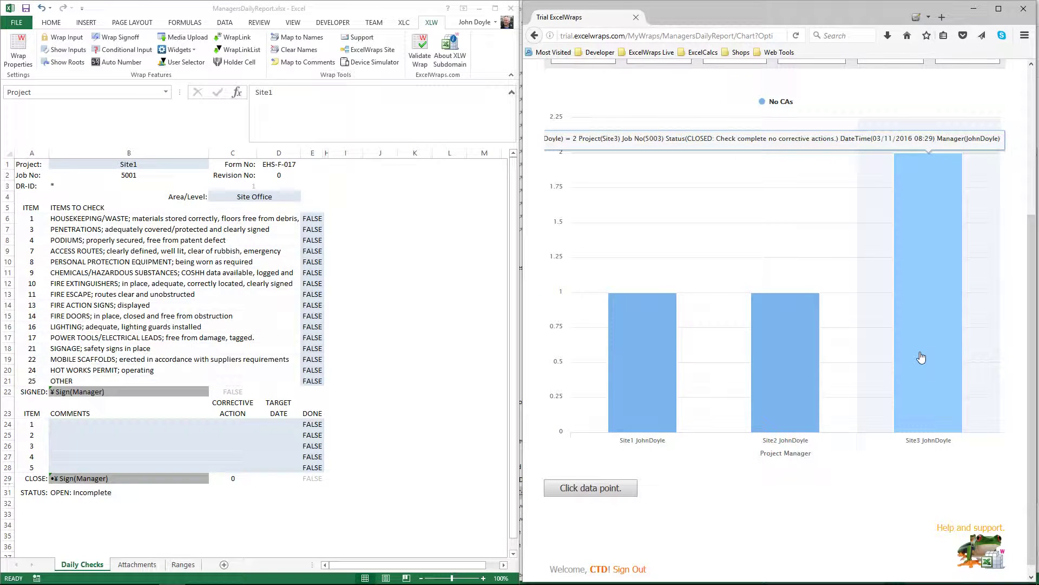
{"action": "left_click", "coordinate": [620, 491]}
{"action": "scroll", "coordinate": [797, 511], "scroll_direction": "up", "scroll_amount": 2}
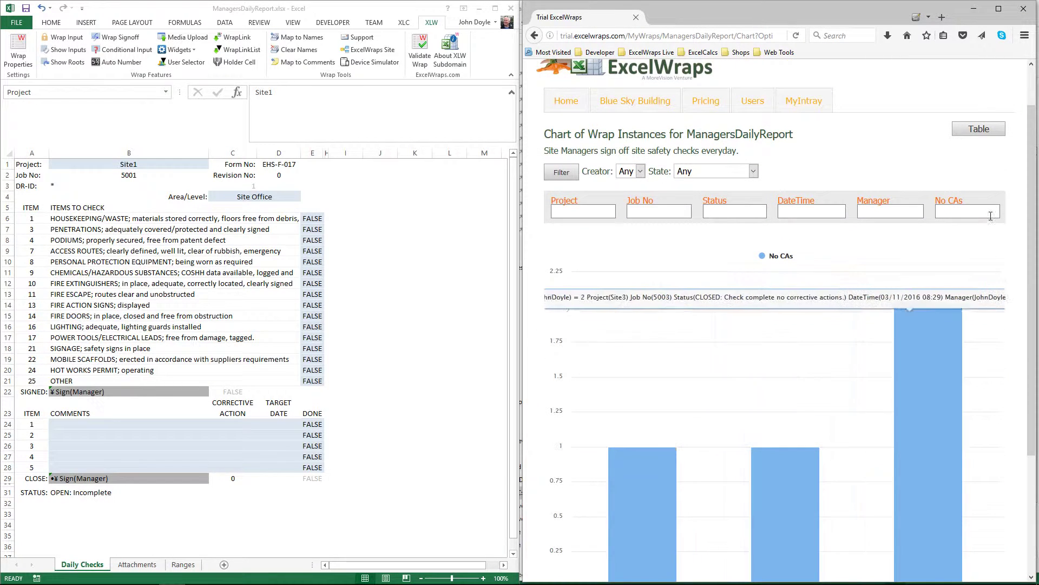
{"action": "left_click", "coordinate": [979, 130]}
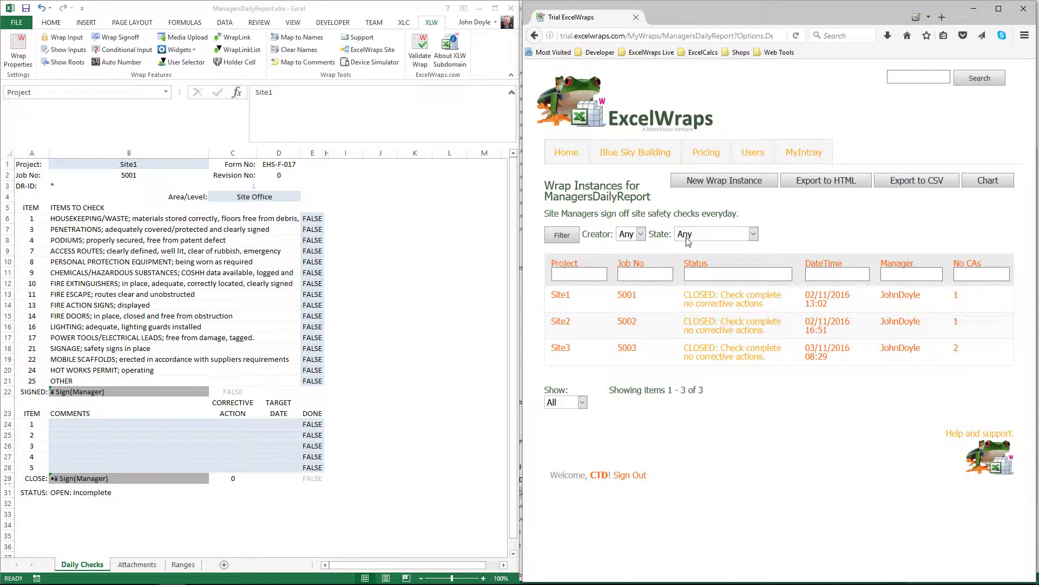
- Filter the wrap instances by the states AwaitingSignature, Live and Frozen in turn, and check the available creator options
{"action": "left_click", "coordinate": [718, 237]}
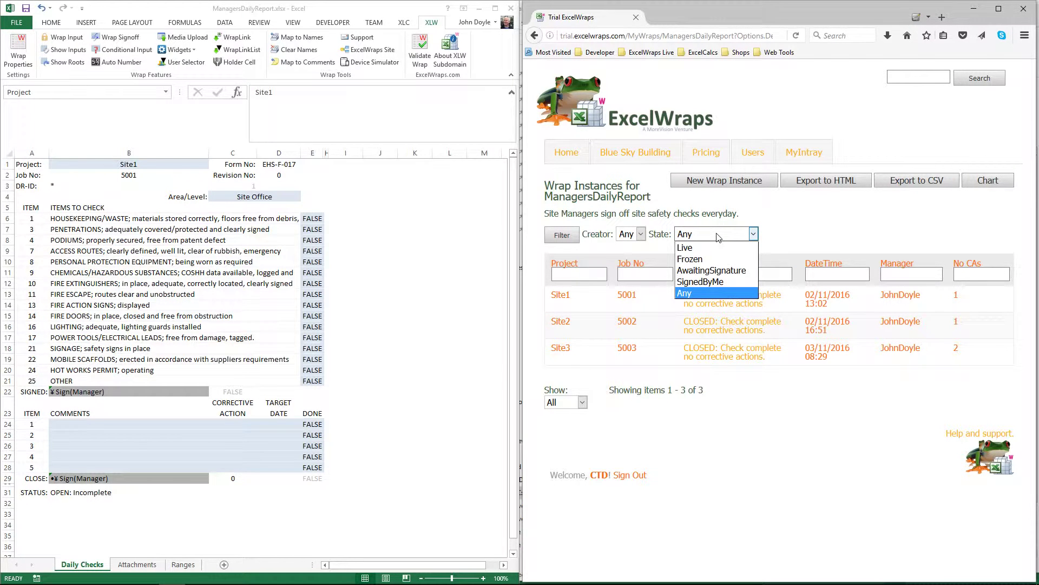
{"action": "left_click", "coordinate": [719, 271]}
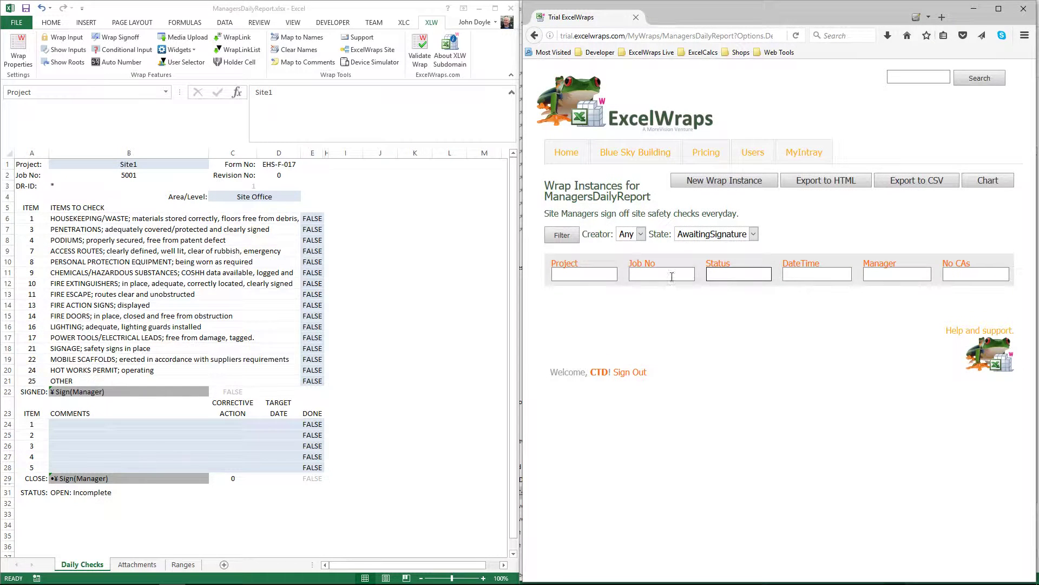
{"action": "left_click", "coordinate": [697, 237]}
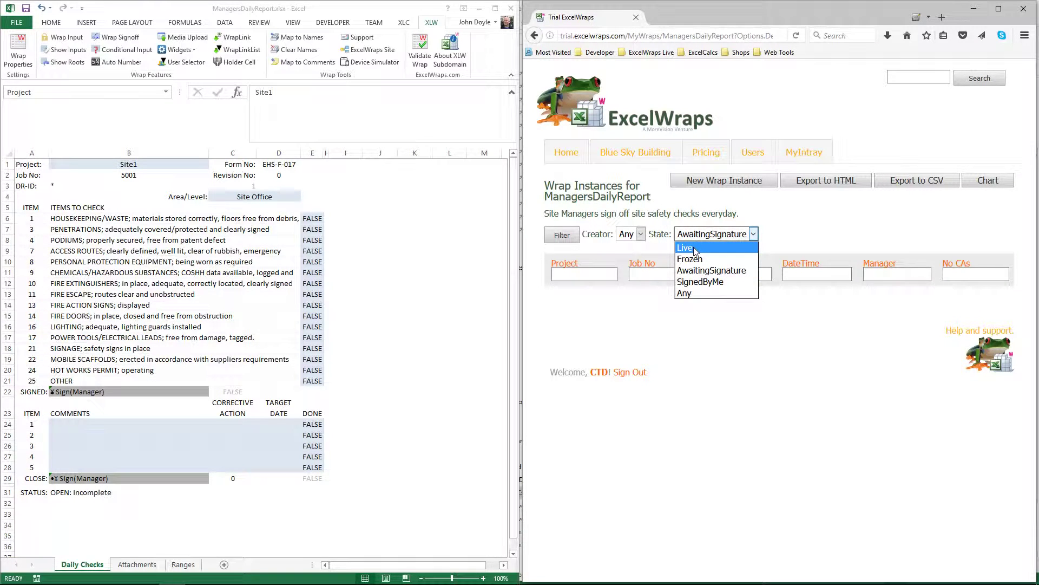
{"action": "left_click", "coordinate": [696, 250]}
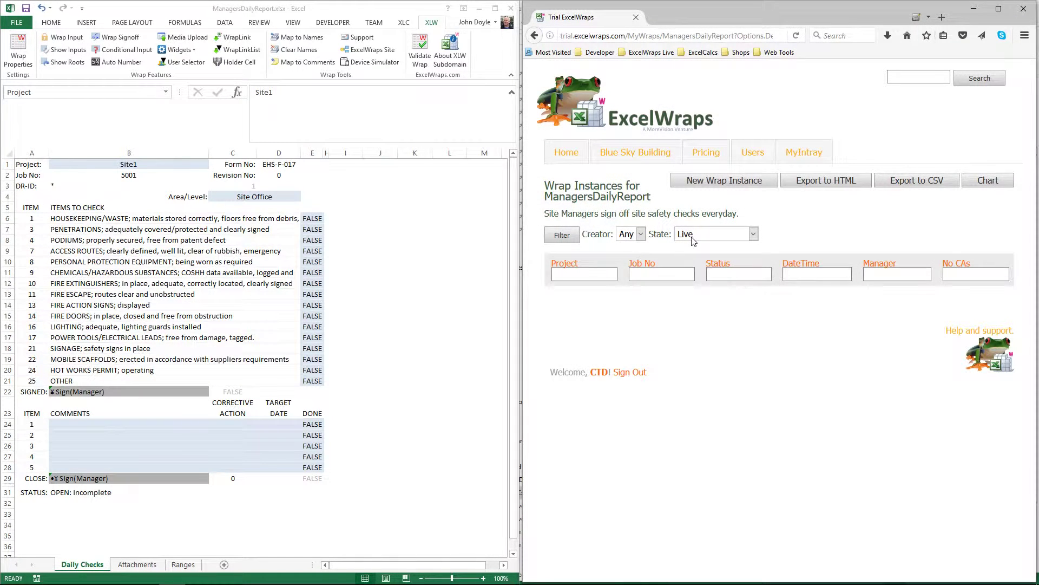
{"action": "left_click", "coordinate": [694, 241]}
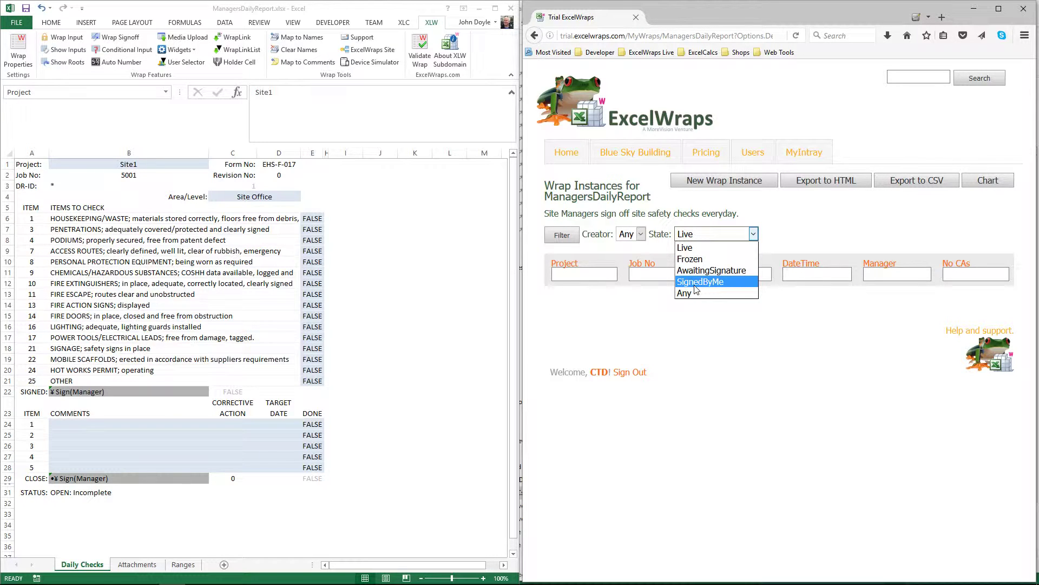
{"action": "left_click", "coordinate": [693, 260]}
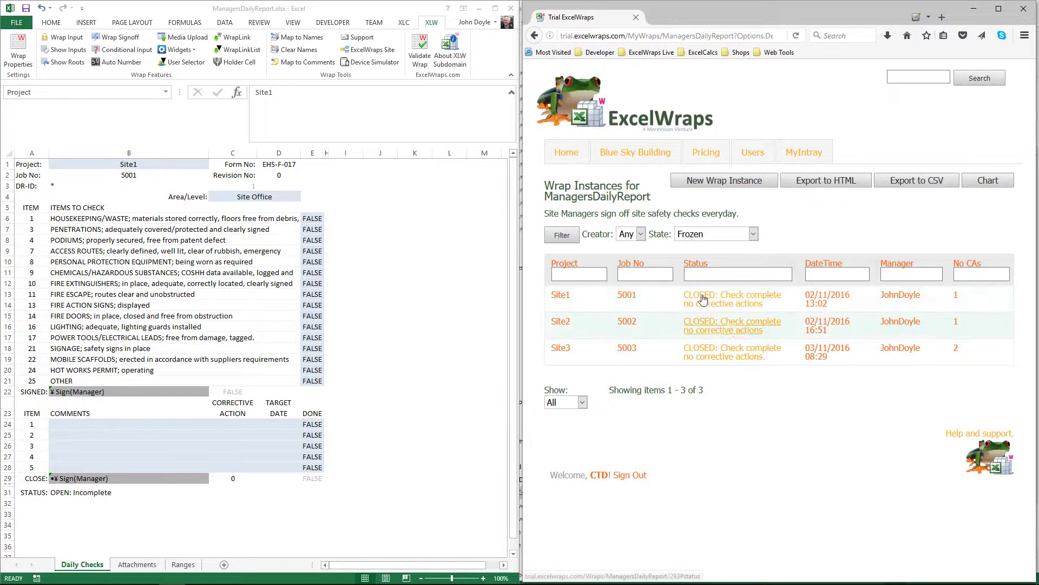
{"action": "left_click", "coordinate": [641, 235]}
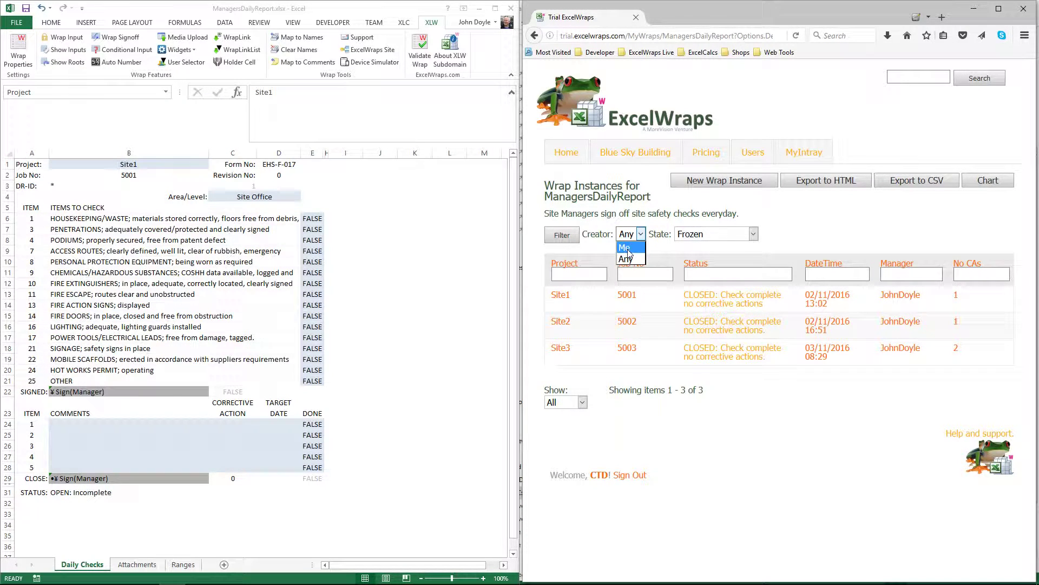
{"action": "left_click", "coordinate": [792, 236]}
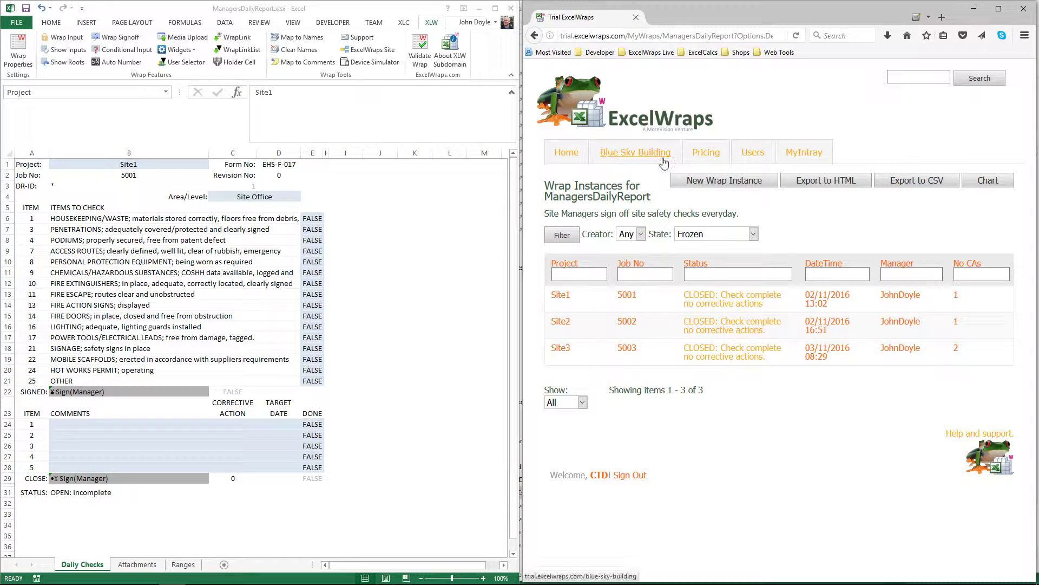
- Open the second listed user's account, clear its Manager role and return to the user list without saving
{"action": "left_click", "coordinate": [752, 157]}
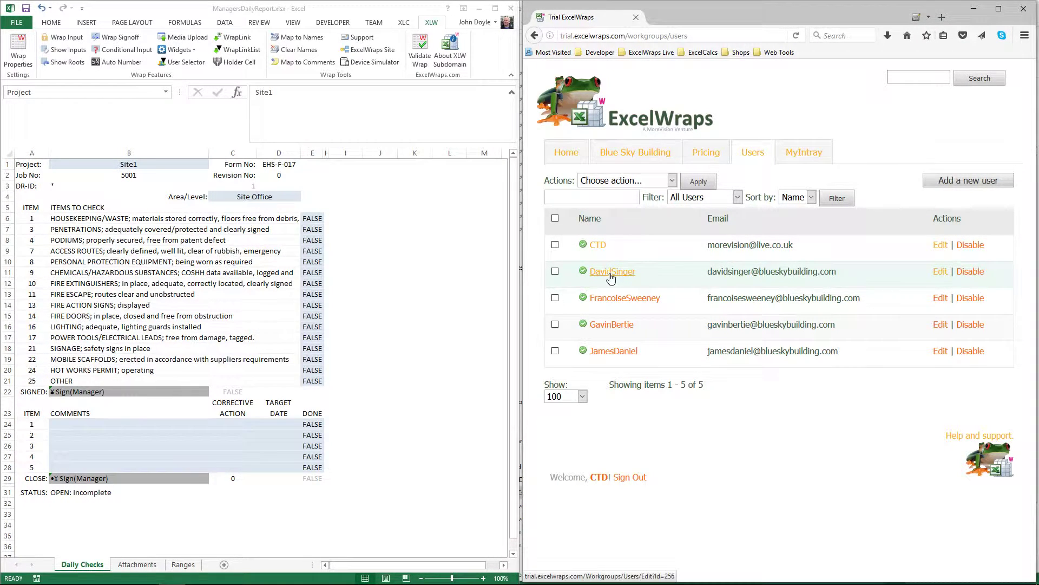
{"action": "left_click", "coordinate": [941, 273]}
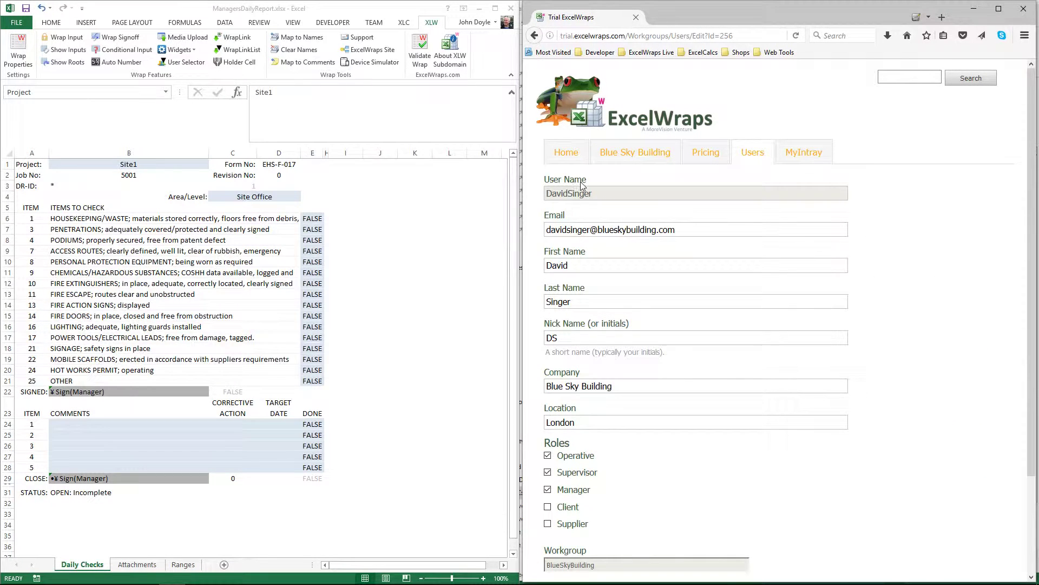
{"action": "scroll", "coordinate": [563, 335], "scroll_direction": "down", "scroll_amount": 3}
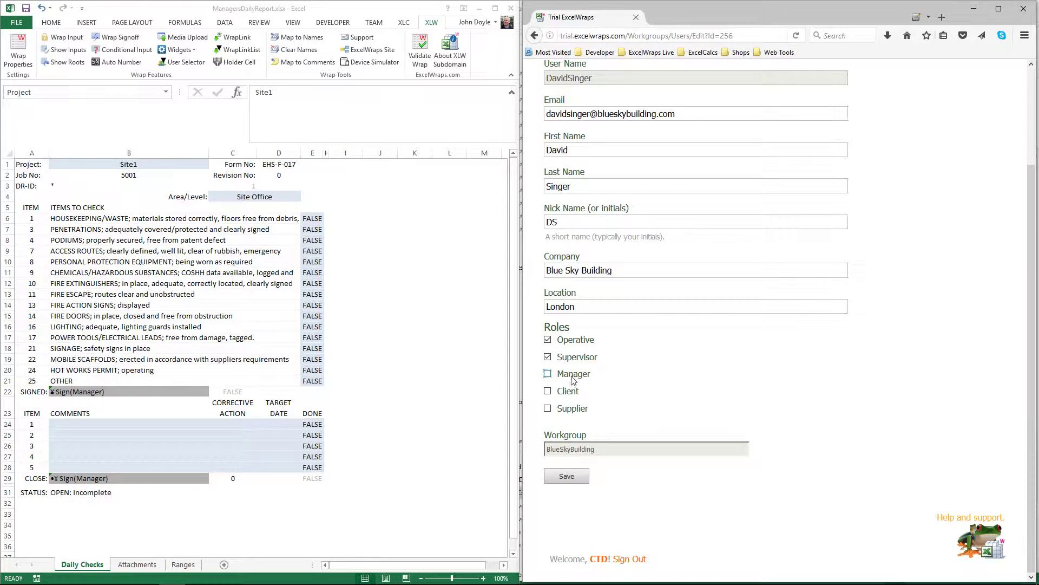
{"action": "scroll", "coordinate": [622, 336], "scroll_direction": "up", "scroll_amount": 4}
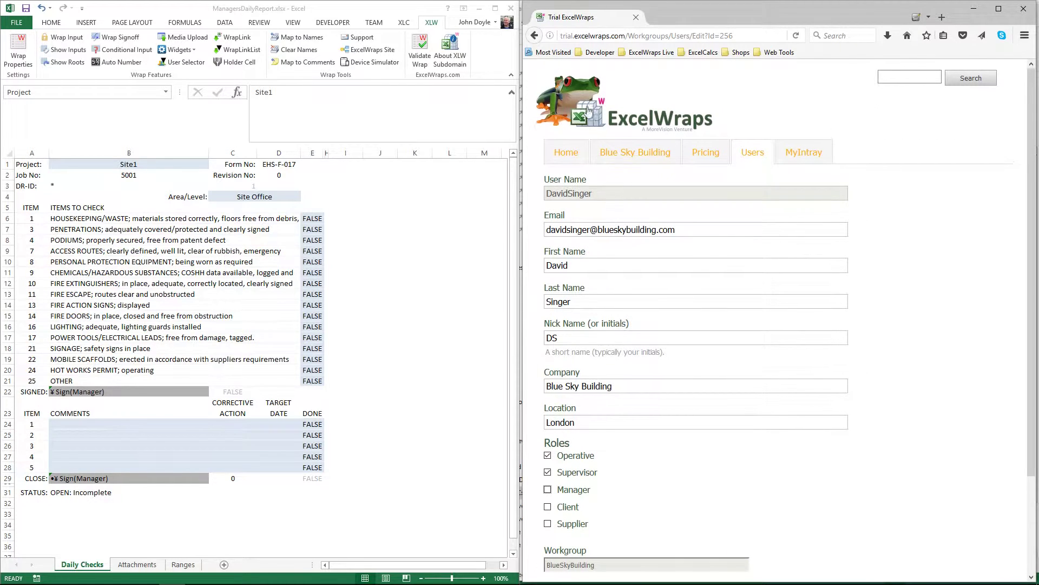
{"action": "left_click", "coordinate": [535, 37]}
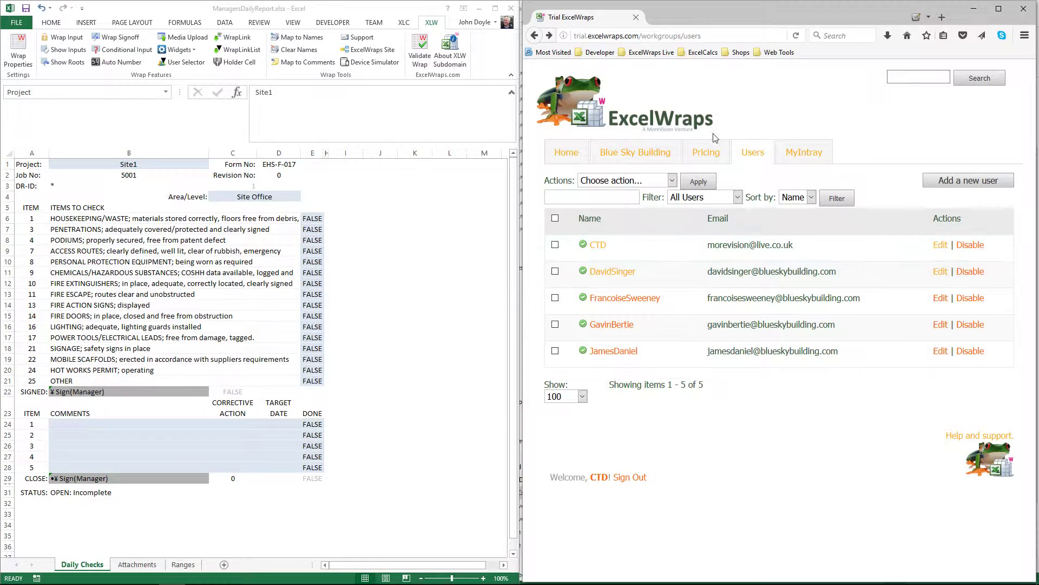
- Open the pricing form, try a User Charges subdomain multiplier of 2 and set it back to 1
{"action": "left_click", "coordinate": [713, 155]}
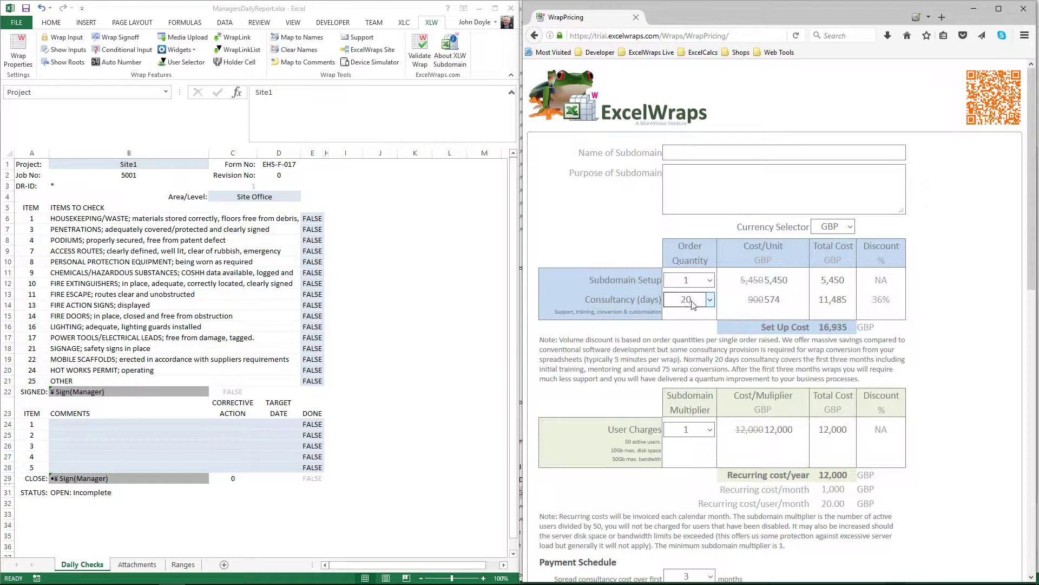
{"action": "scroll", "coordinate": [691, 304], "scroll_direction": "down", "scroll_amount": 3}
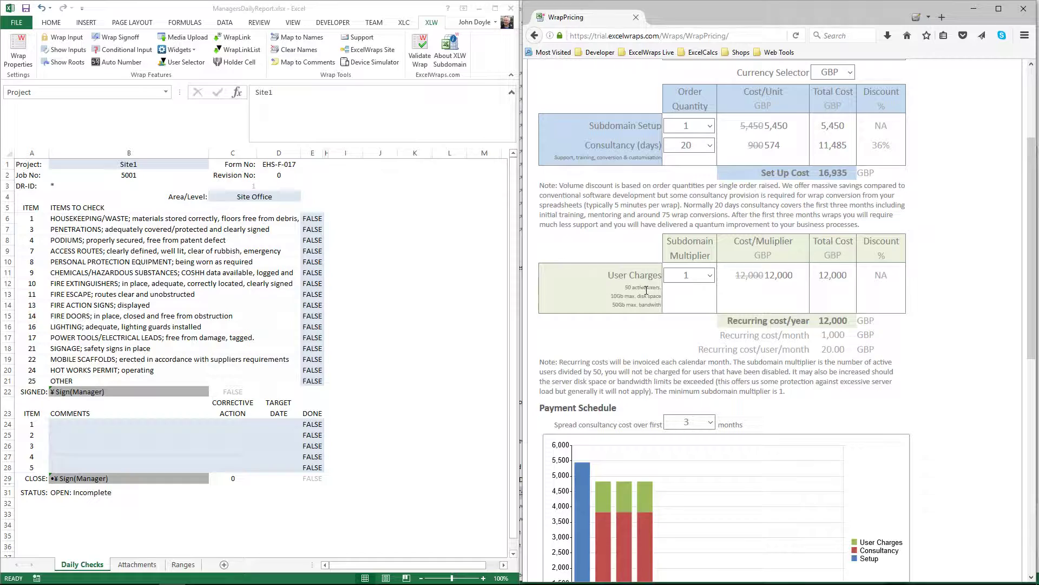
{"action": "left_click", "coordinate": [709, 276]}
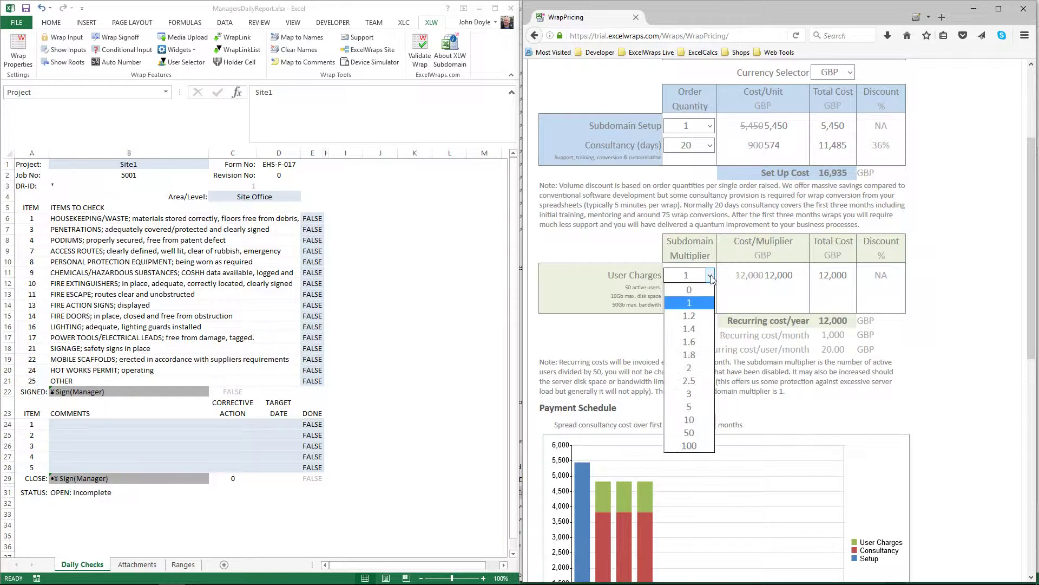
{"action": "left_click", "coordinate": [690, 368]}
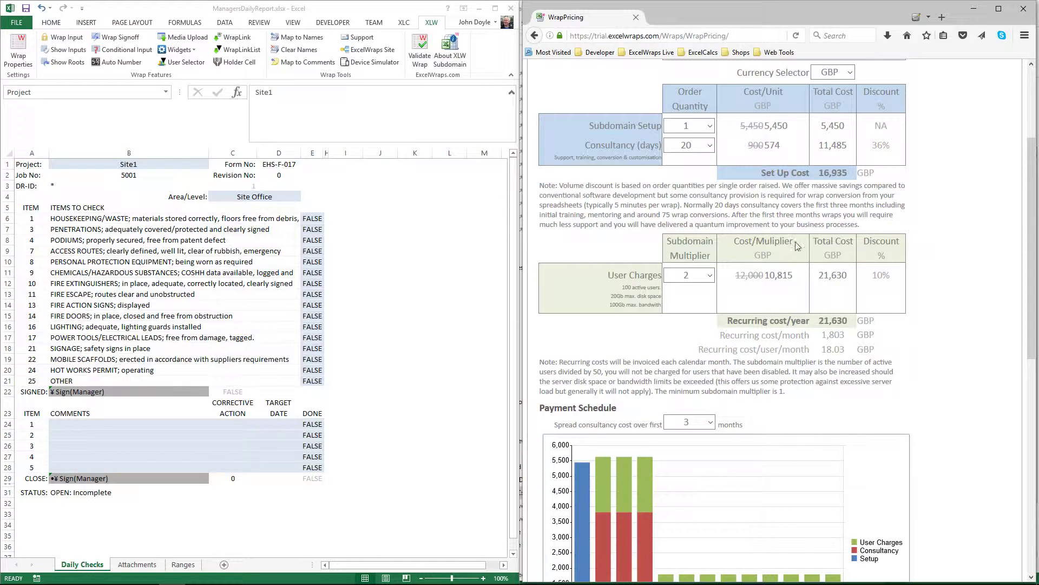
{"action": "left_click", "coordinate": [711, 276]}
{"action": "left_click", "coordinate": [681, 287]}
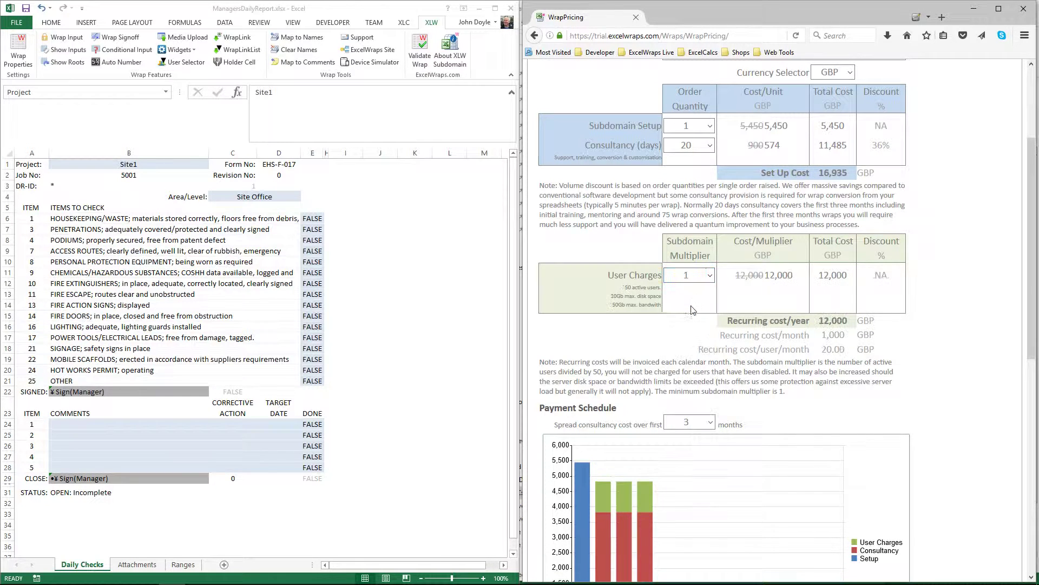
- Examine the monthly setup, consultancy and user charges in the pricing form's Payment Schedule chart
{"action": "scroll", "coordinate": [680, 287], "scroll_direction": "down", "scroll_amount": 4}
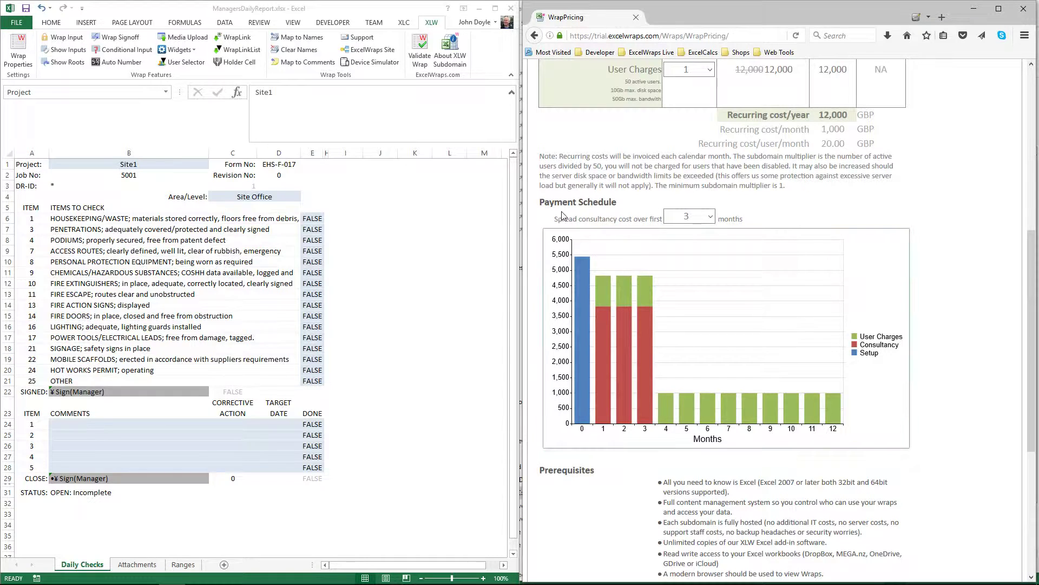
{"action": "mouse_move", "coordinate": [583, 402]}
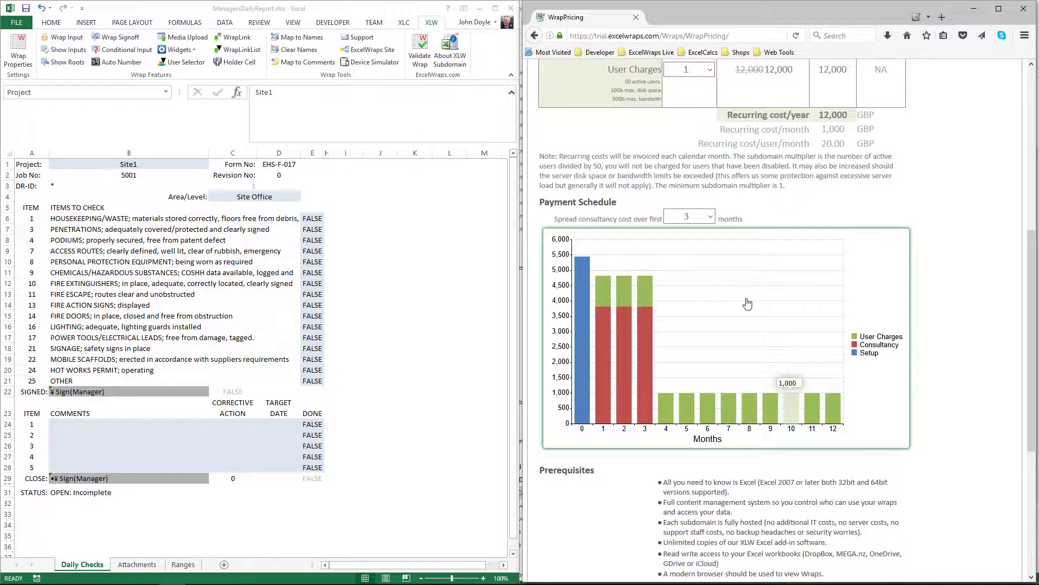
{"action": "scroll", "coordinate": [723, 317], "scroll_direction": "up", "scroll_amount": 3}
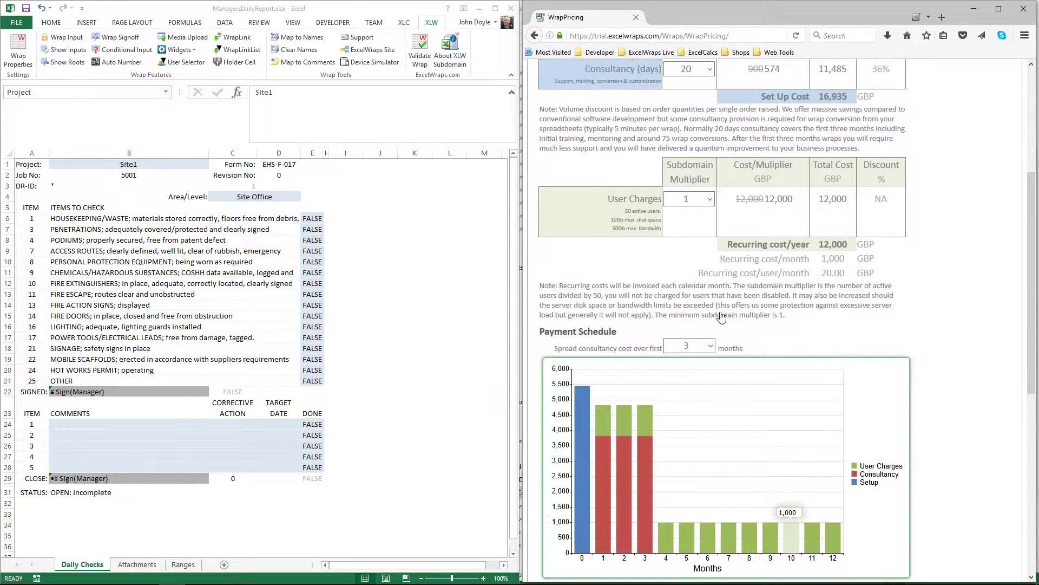
{"action": "scroll", "coordinate": [848, 451], "scroll_direction": "up", "scroll_amount": 4}
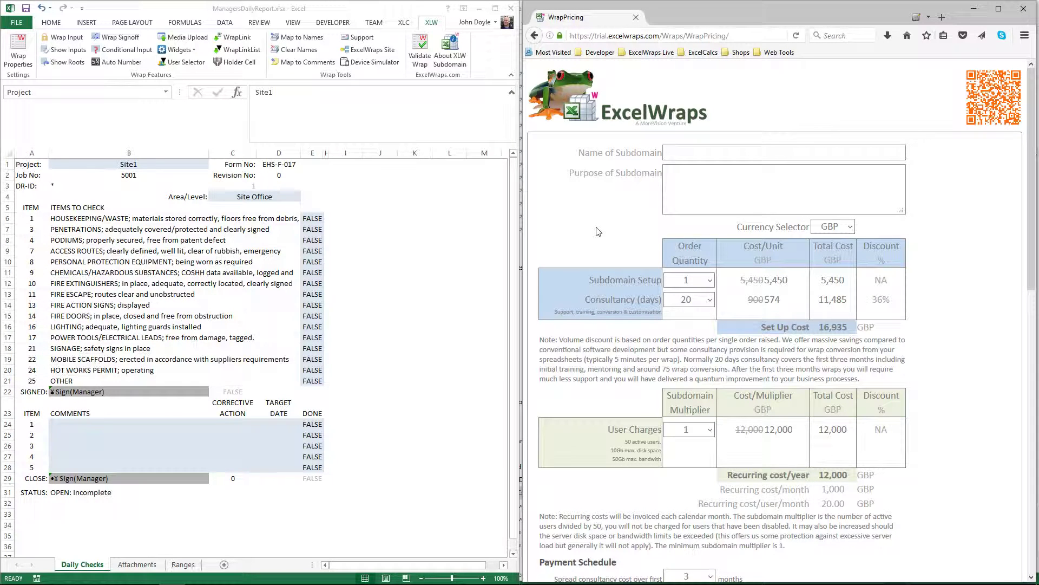
- Return to the trial site's home page and switch to the ManagersDailyReport workbook in Excel
{"action": "left_click", "coordinate": [583, 131]}
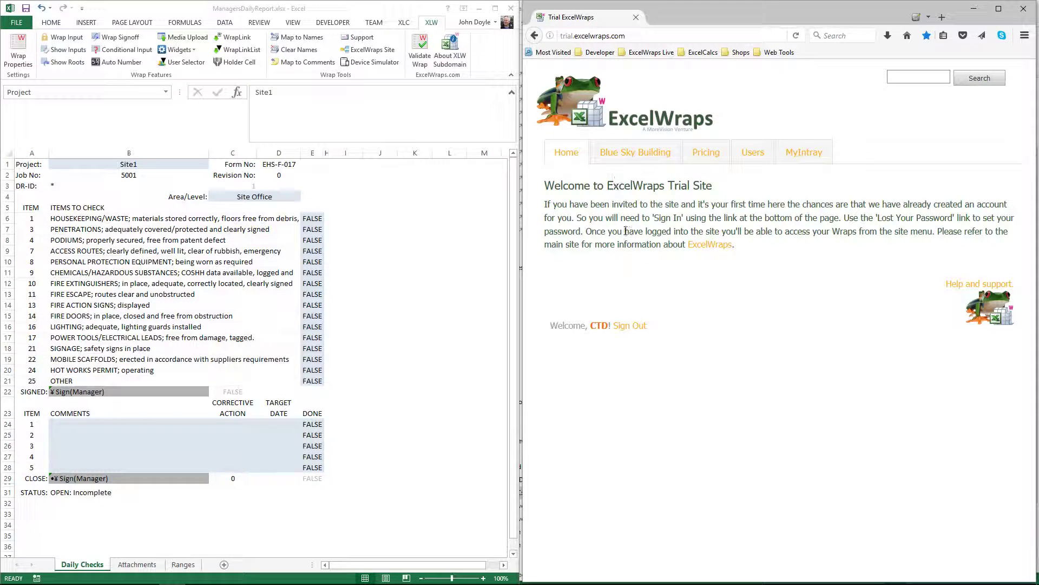
{"action": "left_click", "coordinate": [195, 297]}
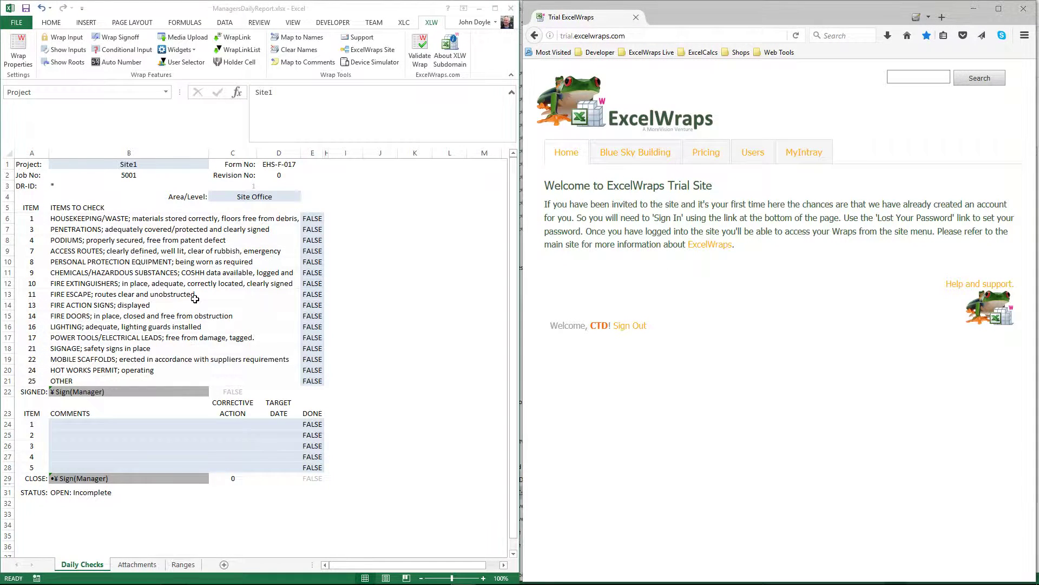